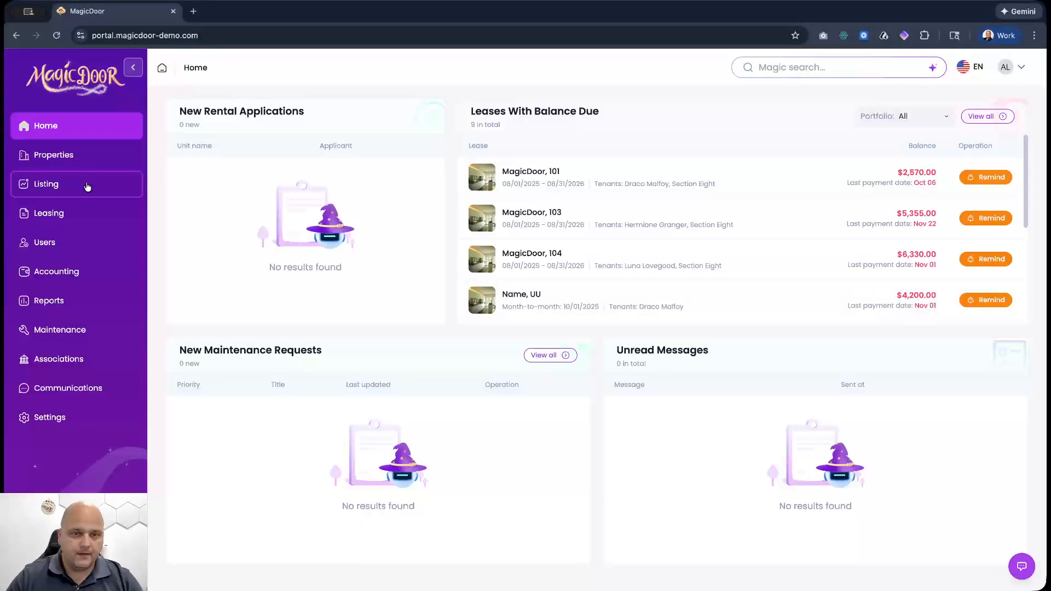
Open the management fee settings from the company revenue section of accounting.
click(50, 275)
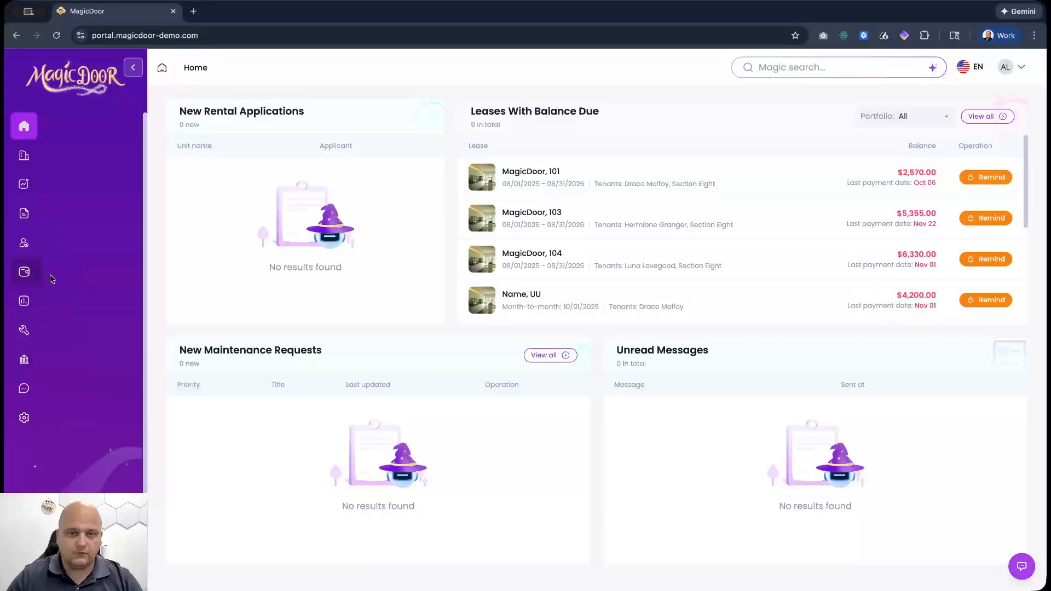
click(92, 251)
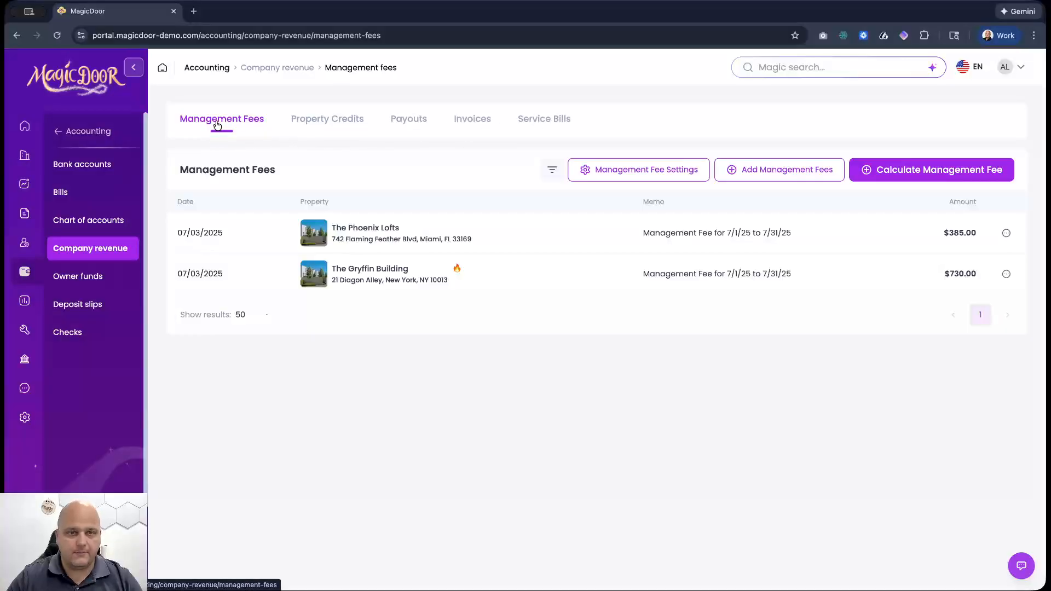
click(607, 179)
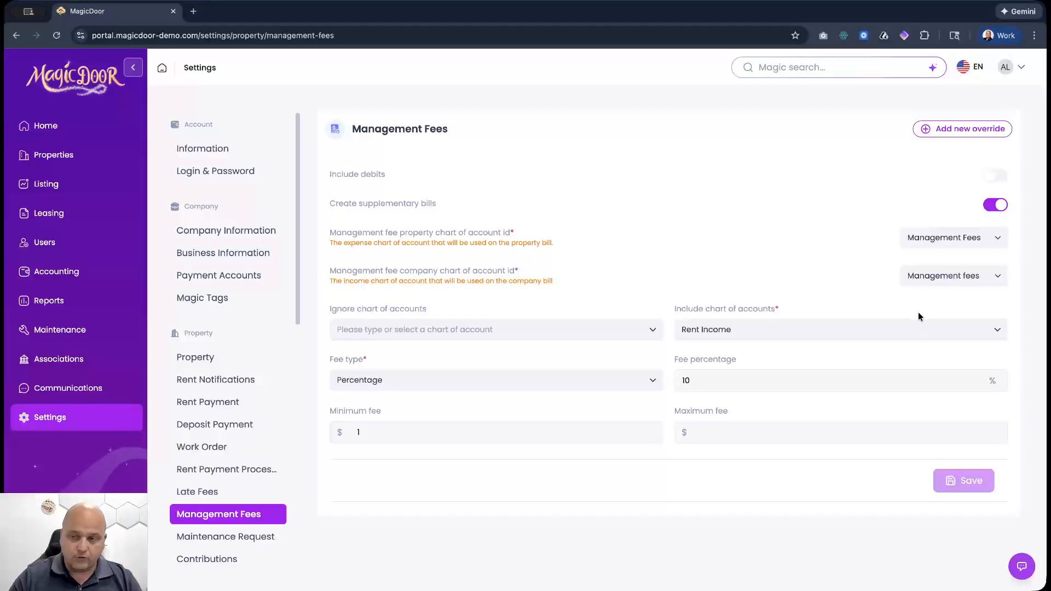
Review the included chart of accounts choices, the fee type options and the fee percentage in the management fee settings.
click(997, 331)
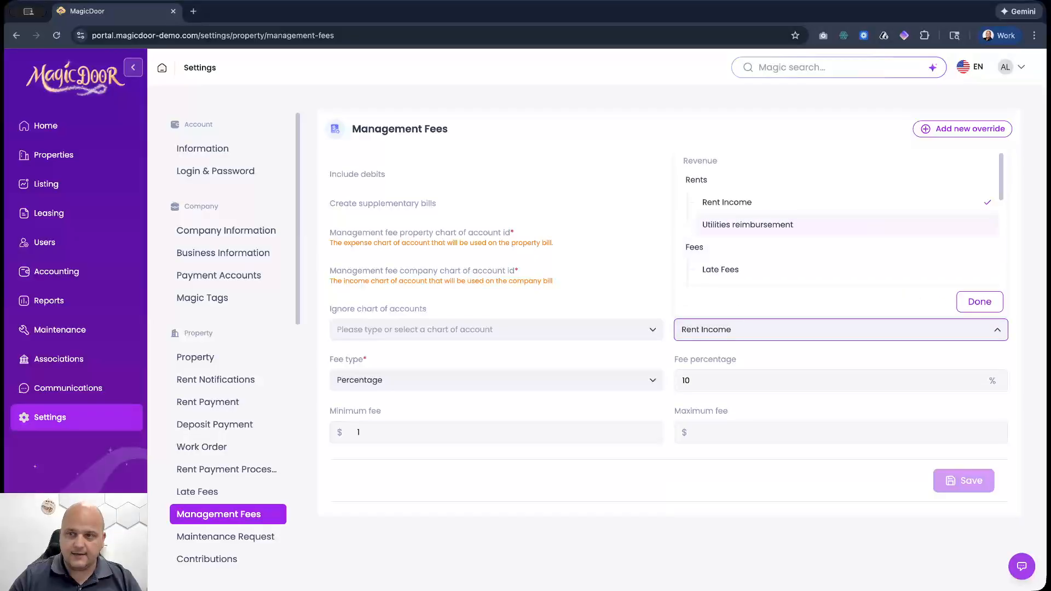
mouse_move(1001, 189)
mouse_down()
mouse_move(1003, 279)
mouse_move(1001, 178)
mouse_up()
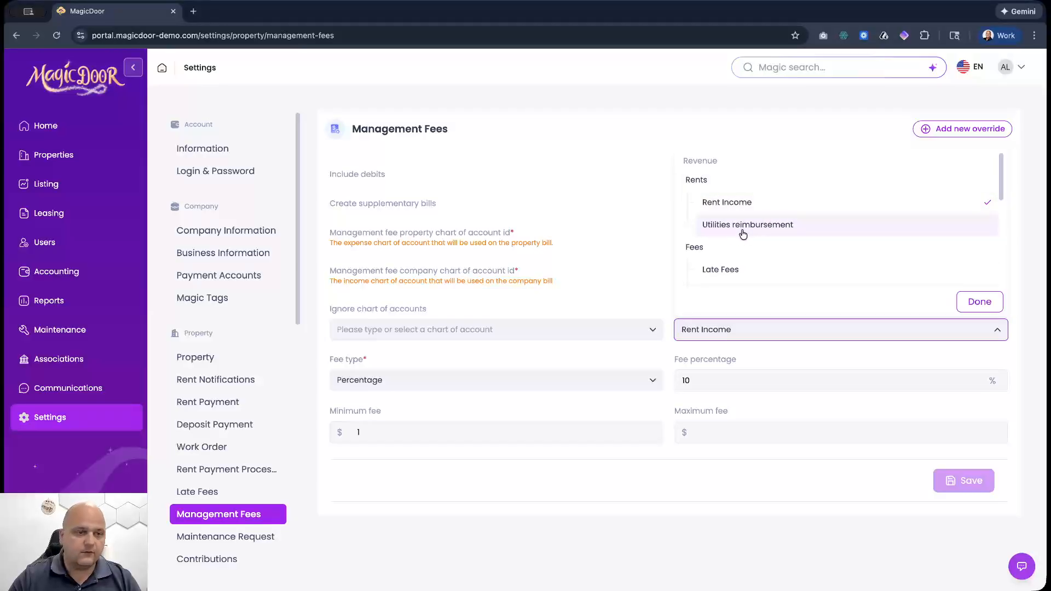
click(633, 244)
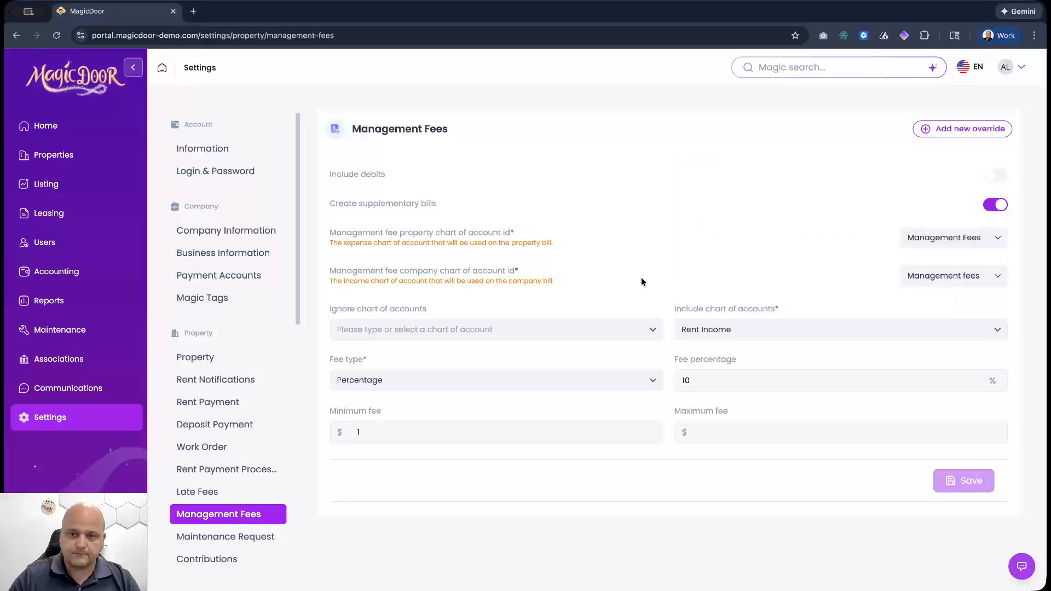
click(379, 379)
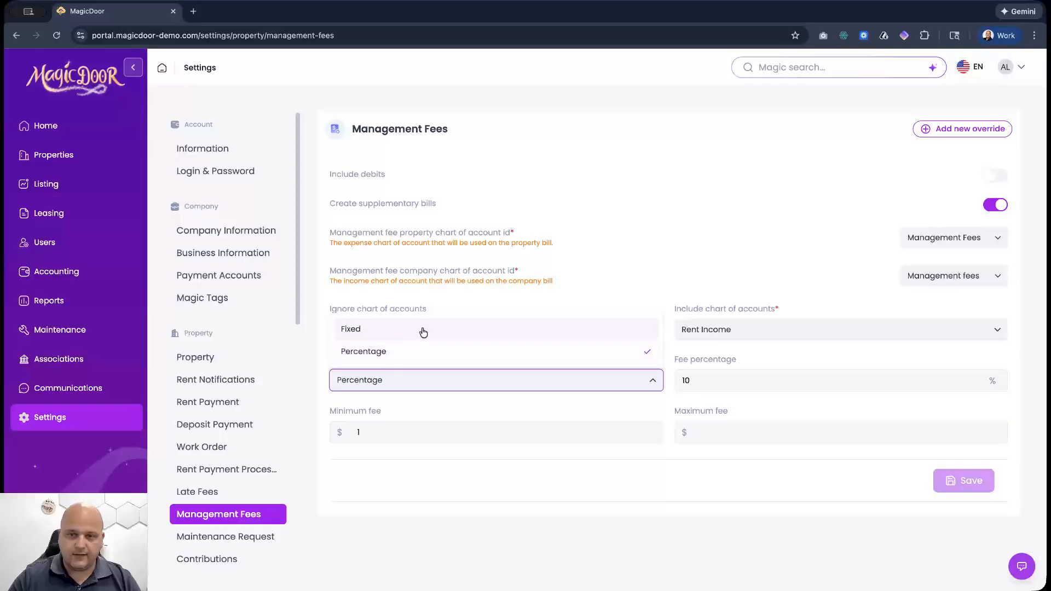
click(692, 269)
click(712, 380)
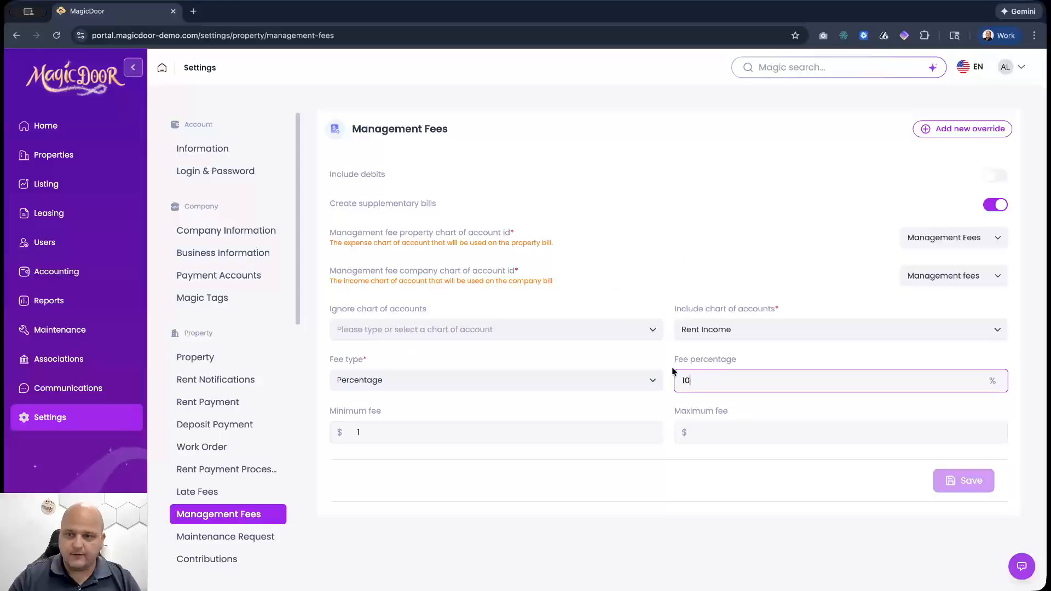
Set the minimum management fee to $100, leave the maximum fee empty, and save the settings.
click(374, 434)
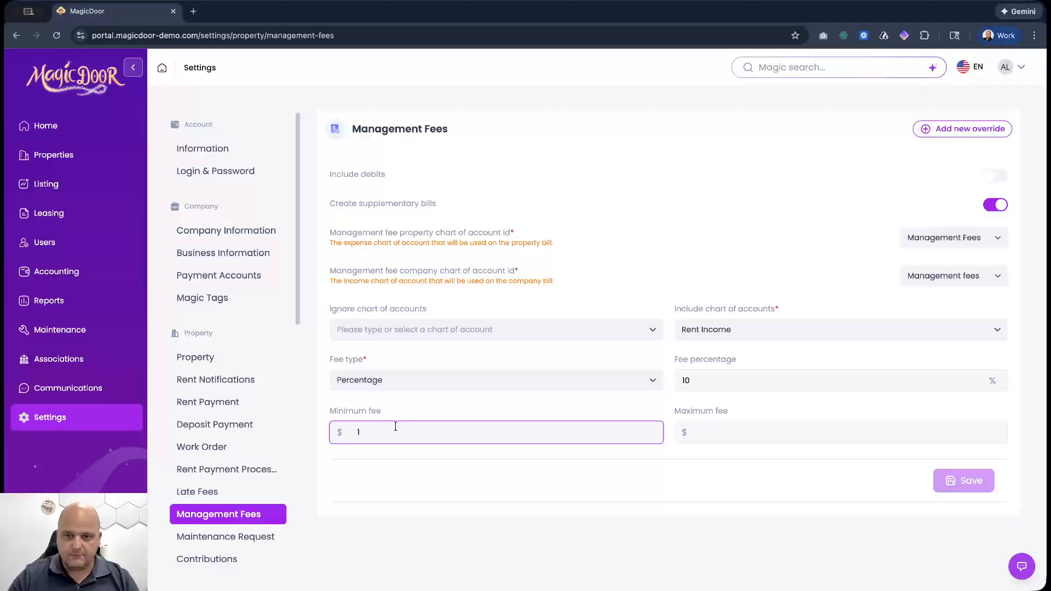
text(100)
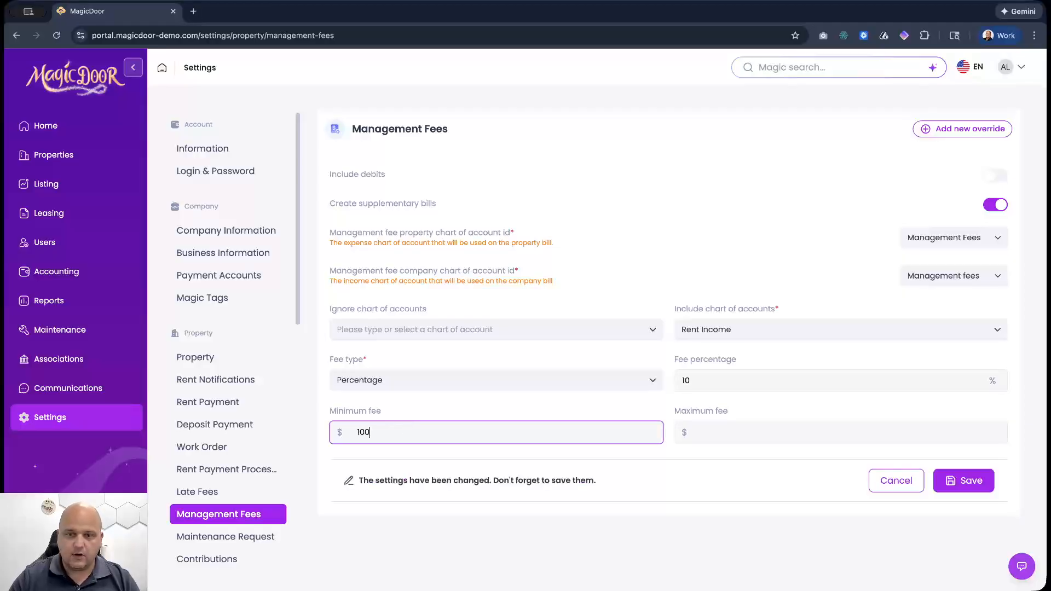
click(738, 432)
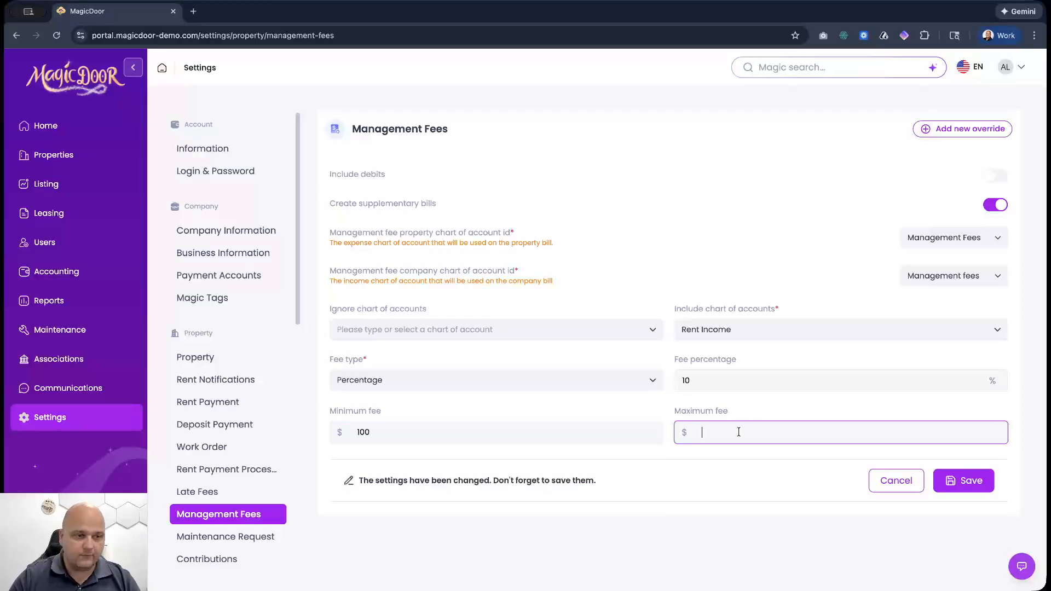
click(964, 480)
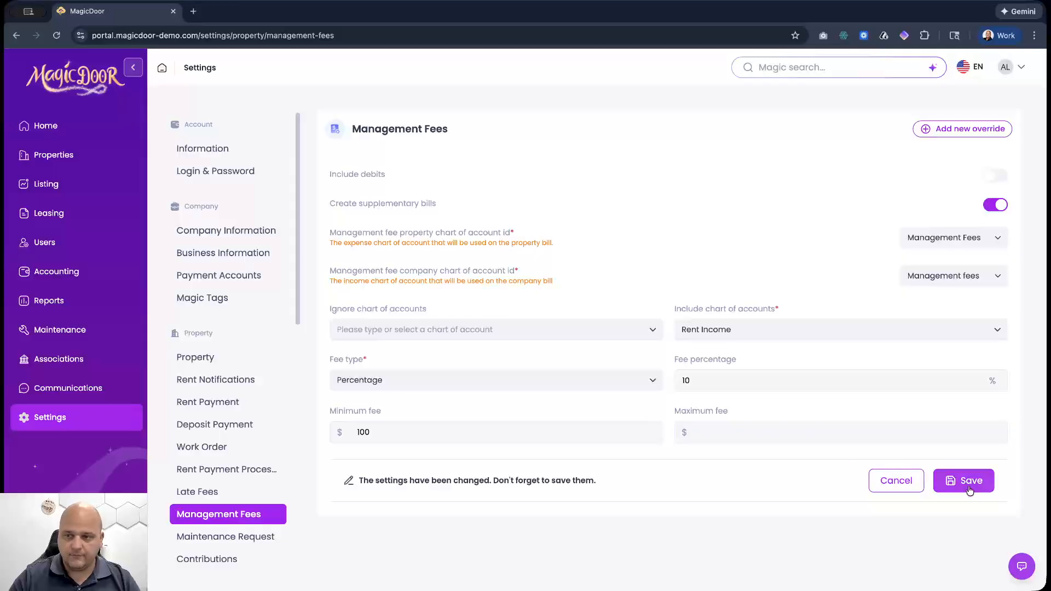
click(607, 359)
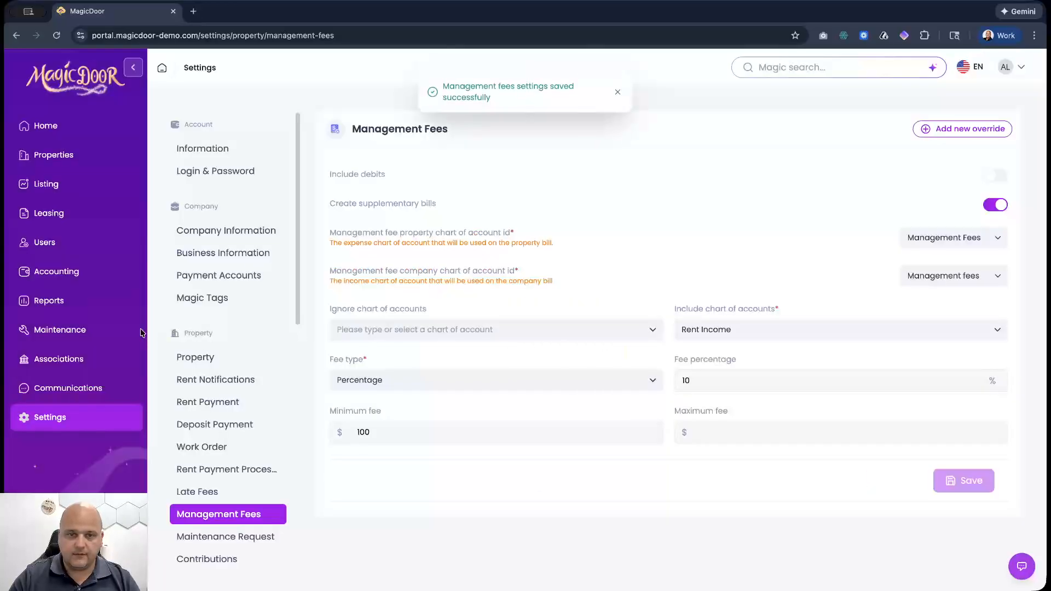
Return to the management fees list under the accounting section's company revenue.
click(80, 275)
click(87, 248)
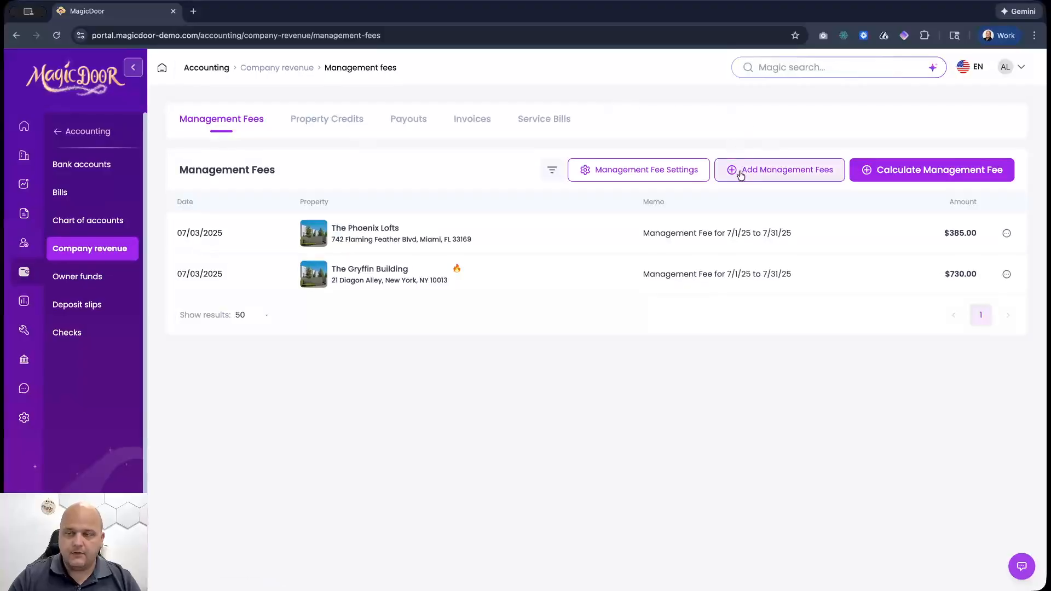
click(774, 174)
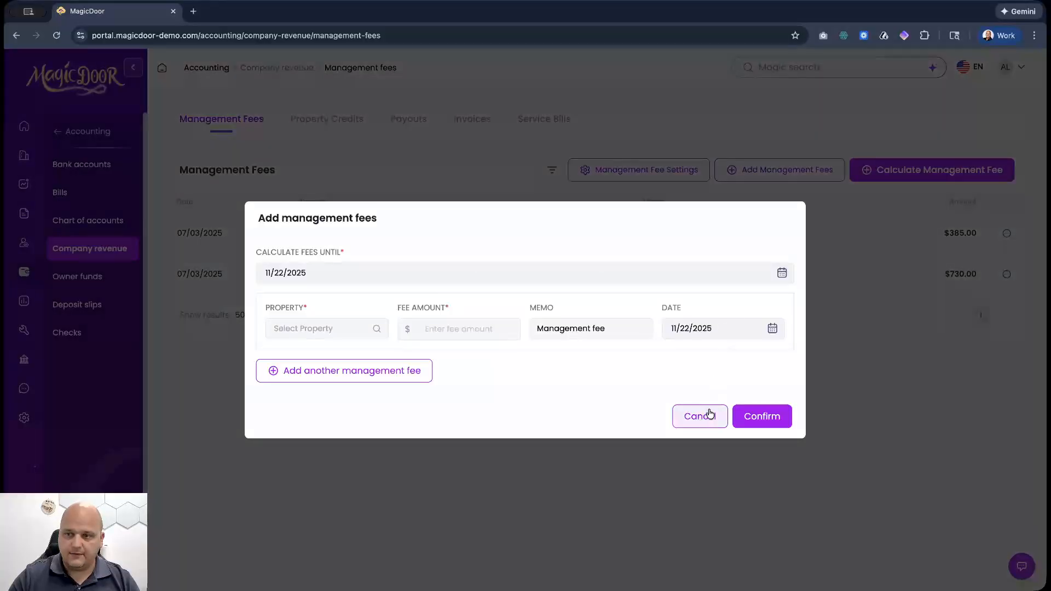
click(706, 416)
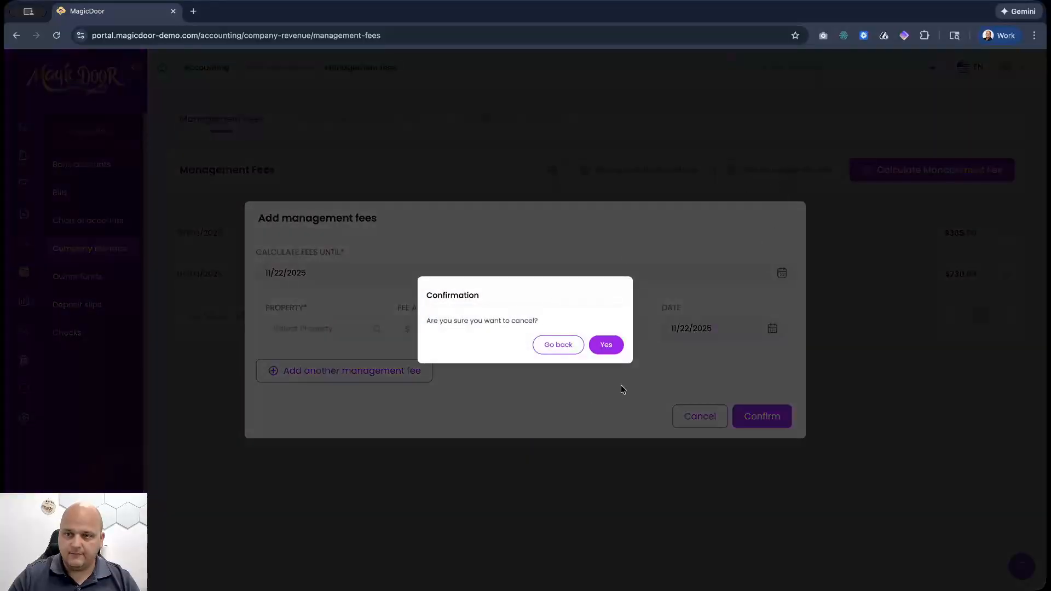
click(621, 346)
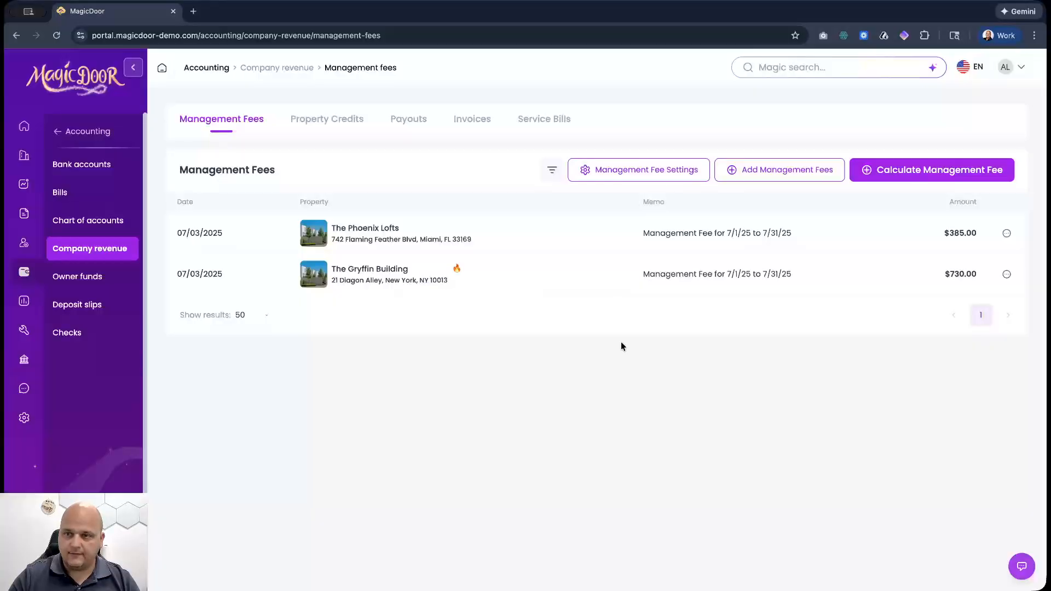
Start a manual management fee entry of $250 for The Phoenix Lofts under Hogsmeade Holdings.
click(759, 169)
click(370, 335)
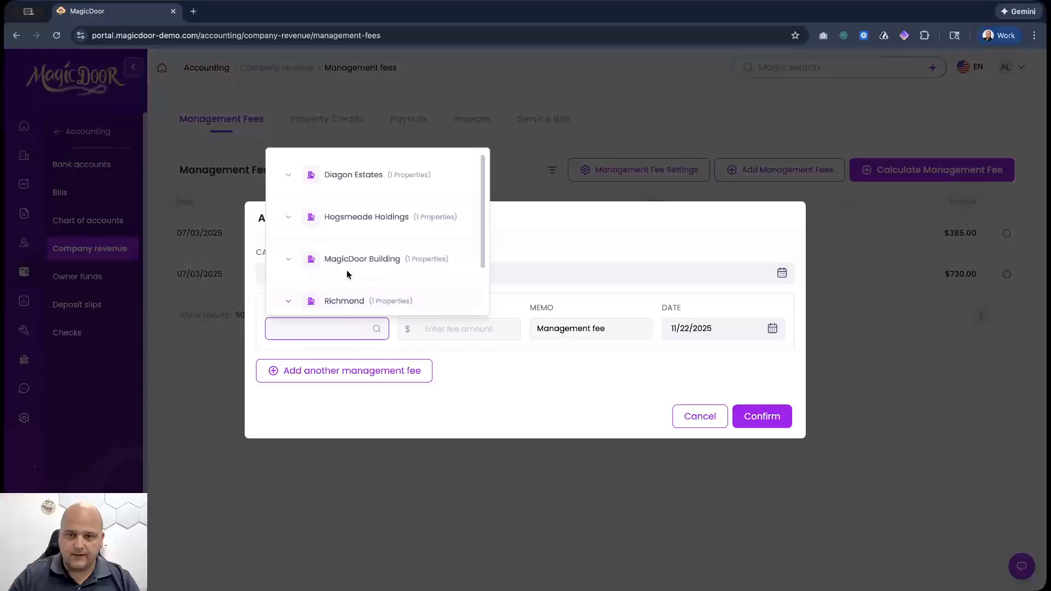
click(288, 217)
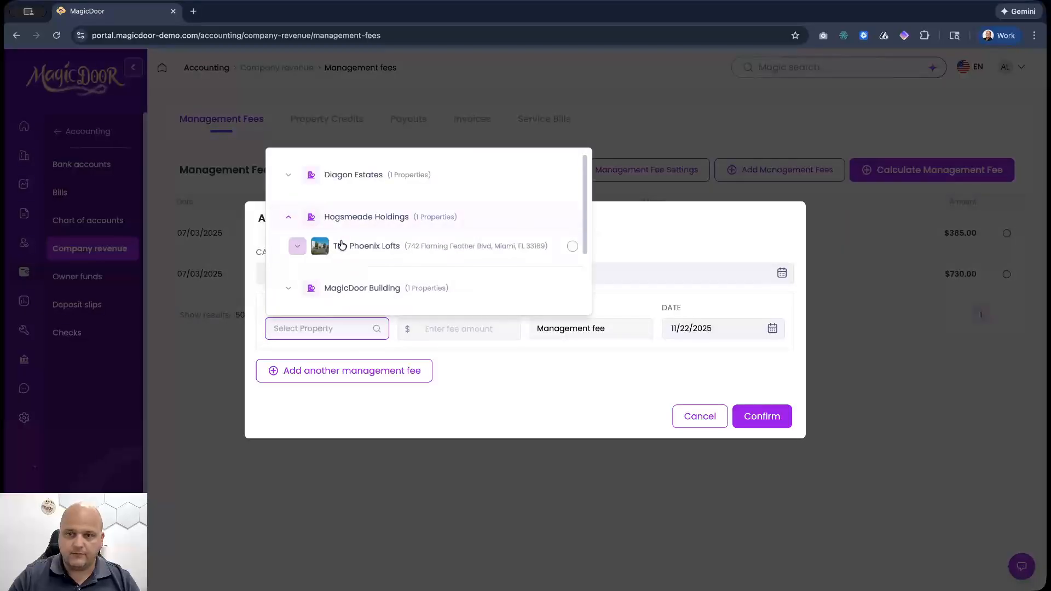
click(573, 247)
click(474, 330)
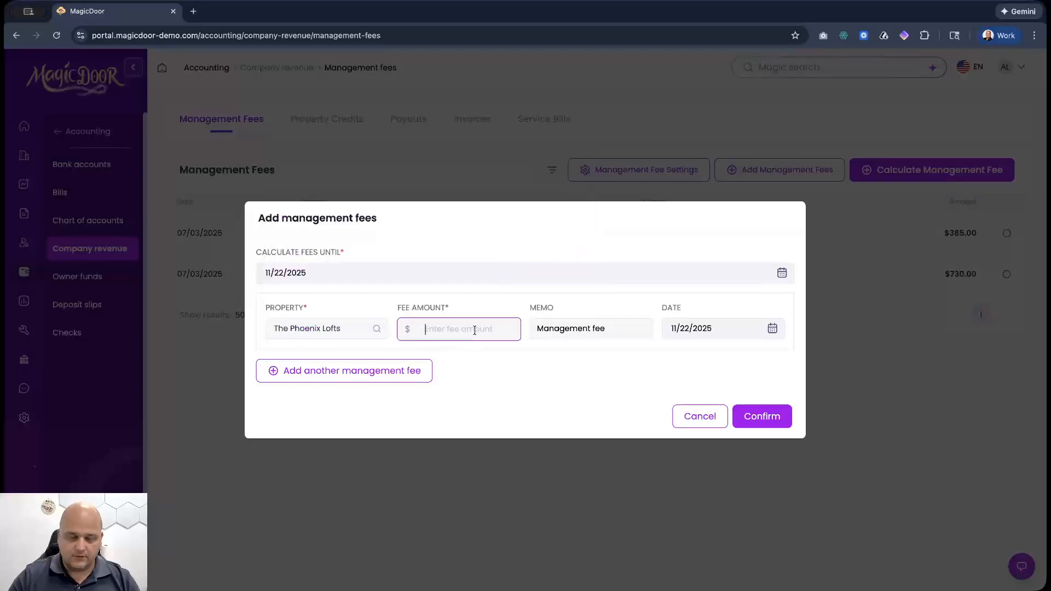
text(250)
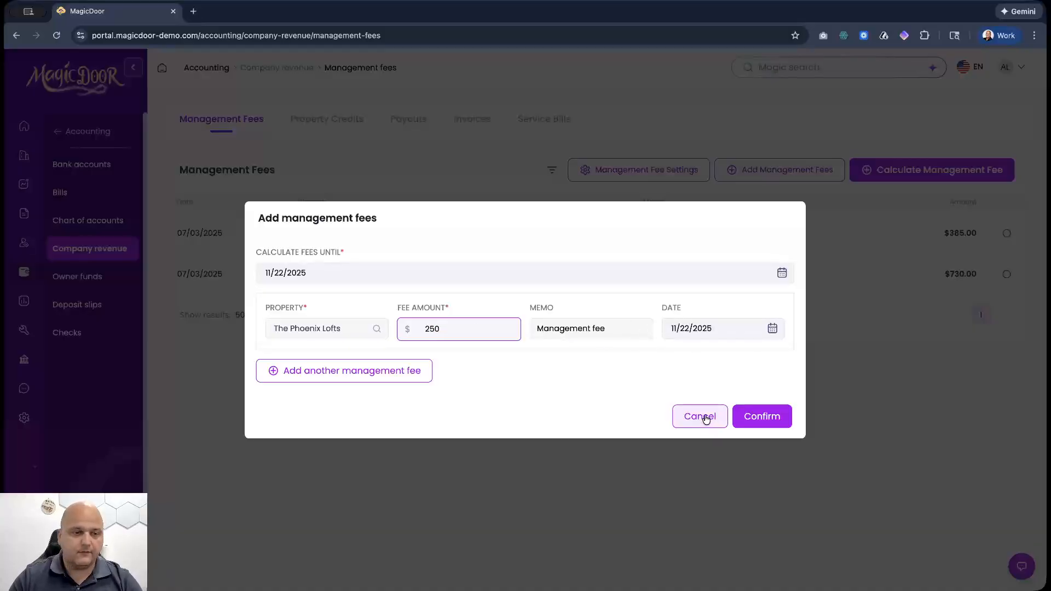
Add two more blank fee entries to the manual management fees form, and discard the whole form.
click(399, 379)
click(388, 419)
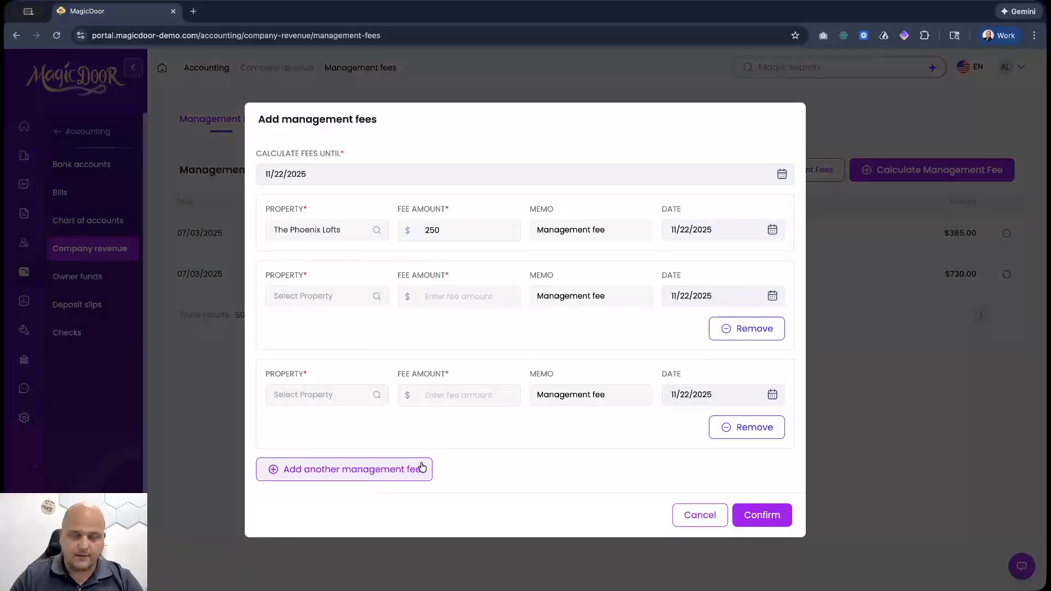
click(688, 517)
click(613, 344)
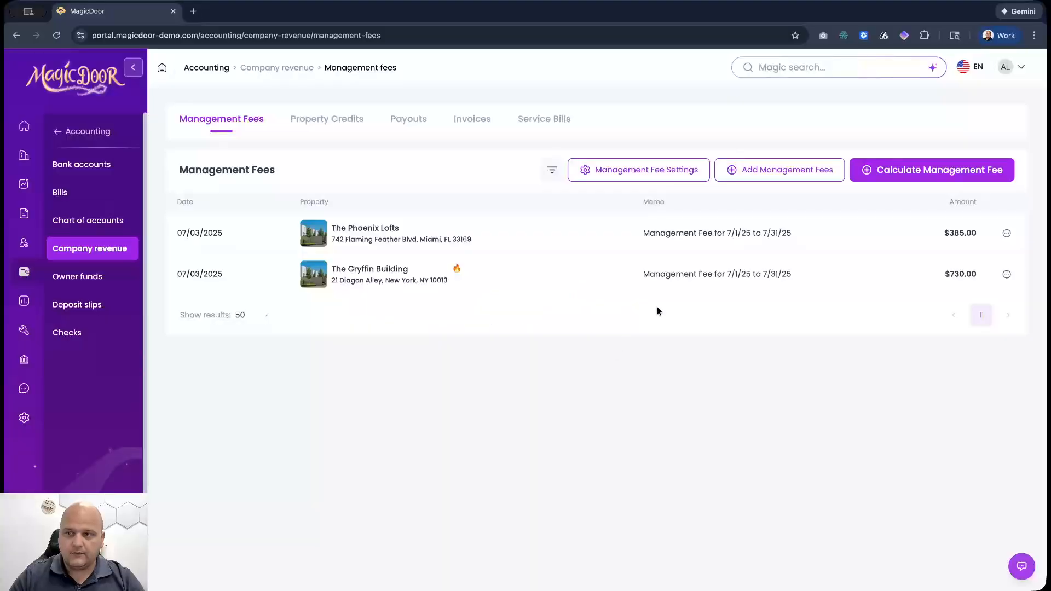
Run the management fee calculation for all properties as of Now, proceeding to the fee calculation stage.
click(900, 173)
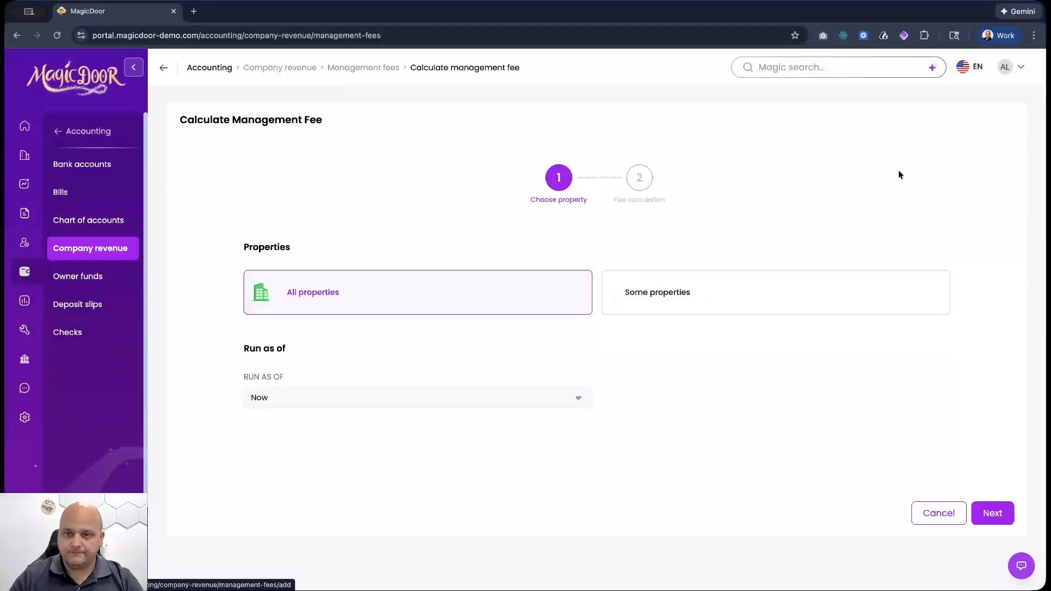
click(576, 398)
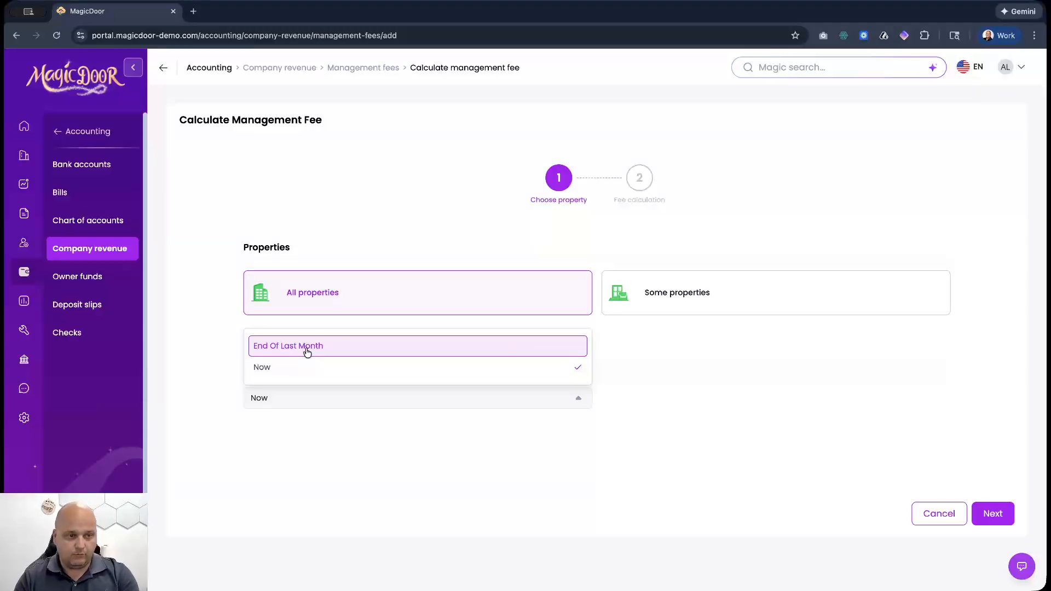
click(488, 392)
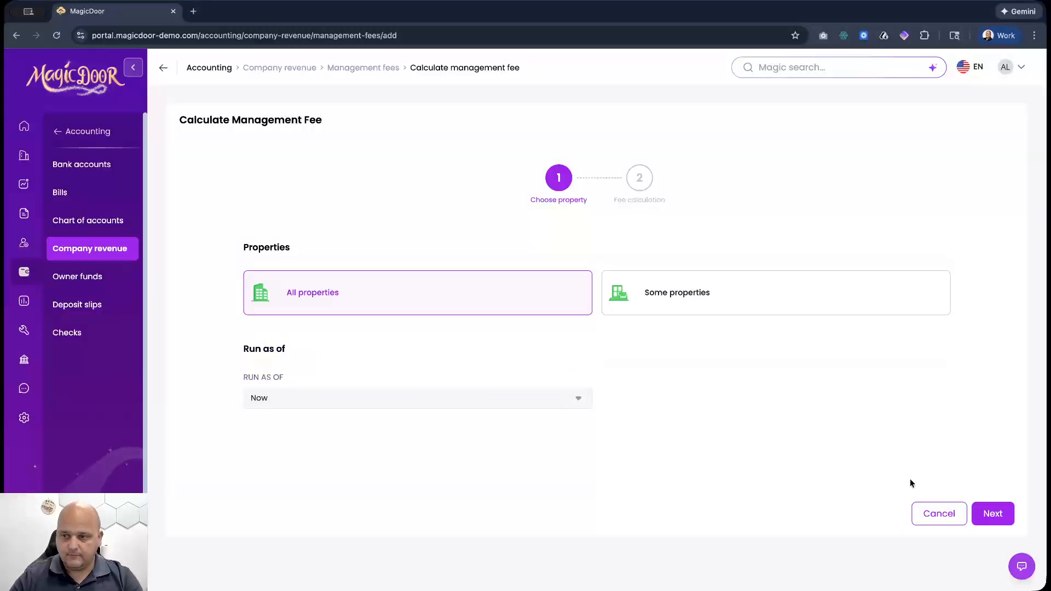
click(992, 513)
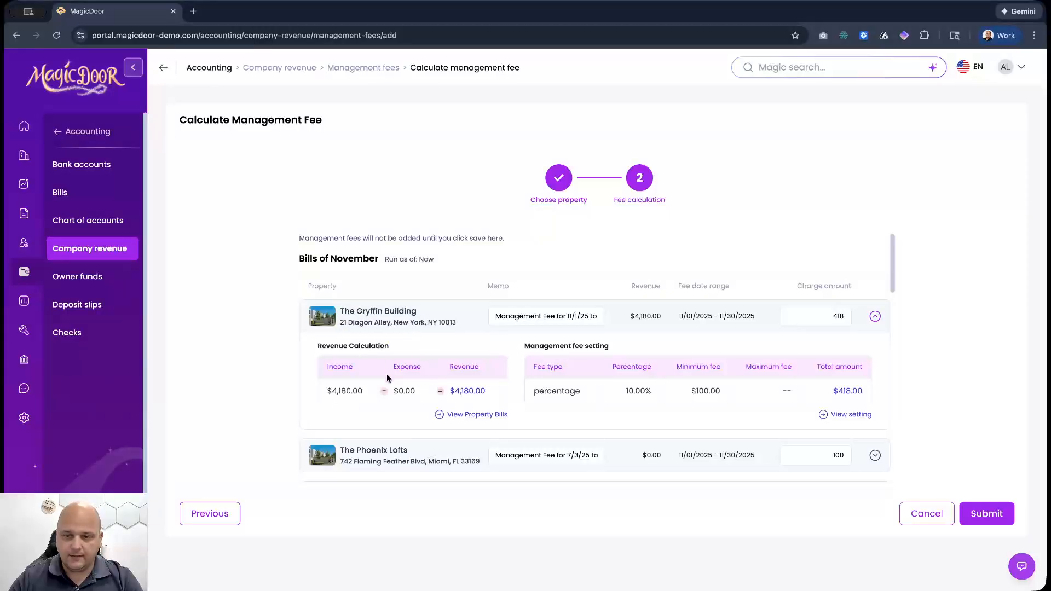
Examine The Gryffin Building's November income, minimum fee and total amount, and collapse its details.
drag(331, 391, 356, 392)
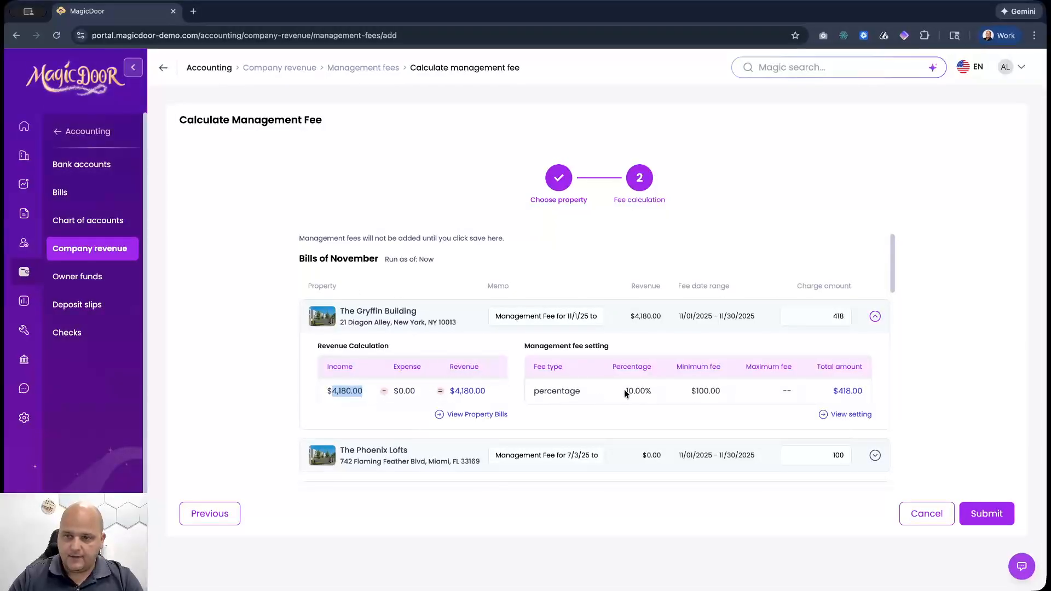
drag(626, 391, 753, 393)
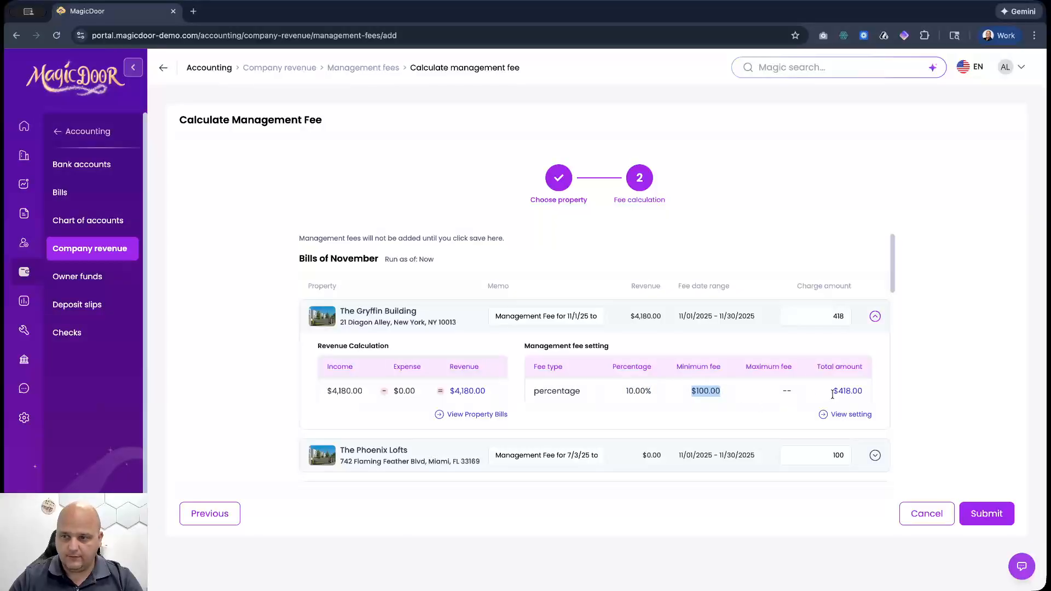
drag(831, 391, 865, 391)
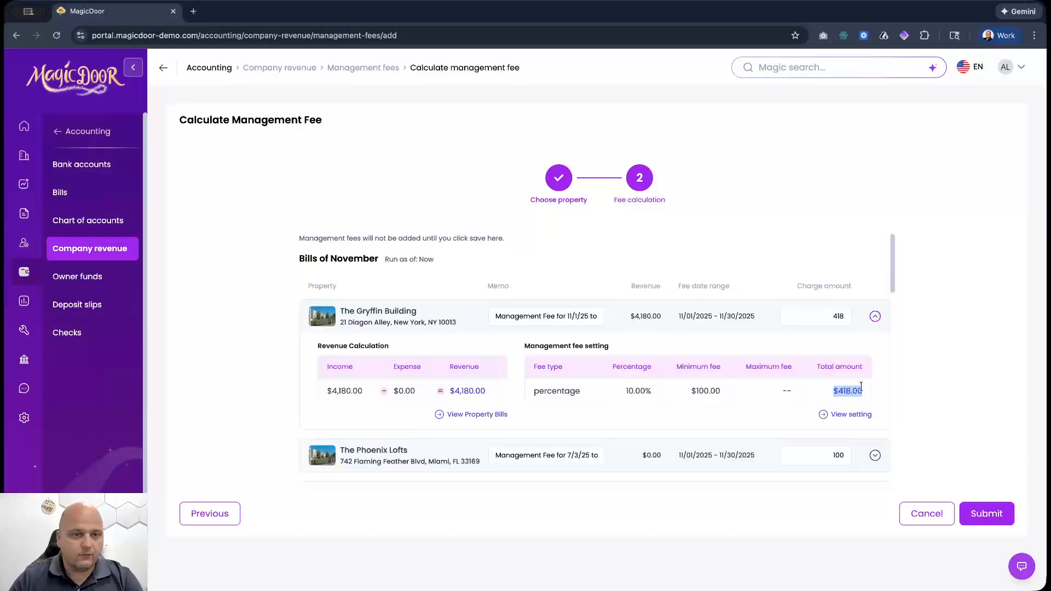
click(875, 317)
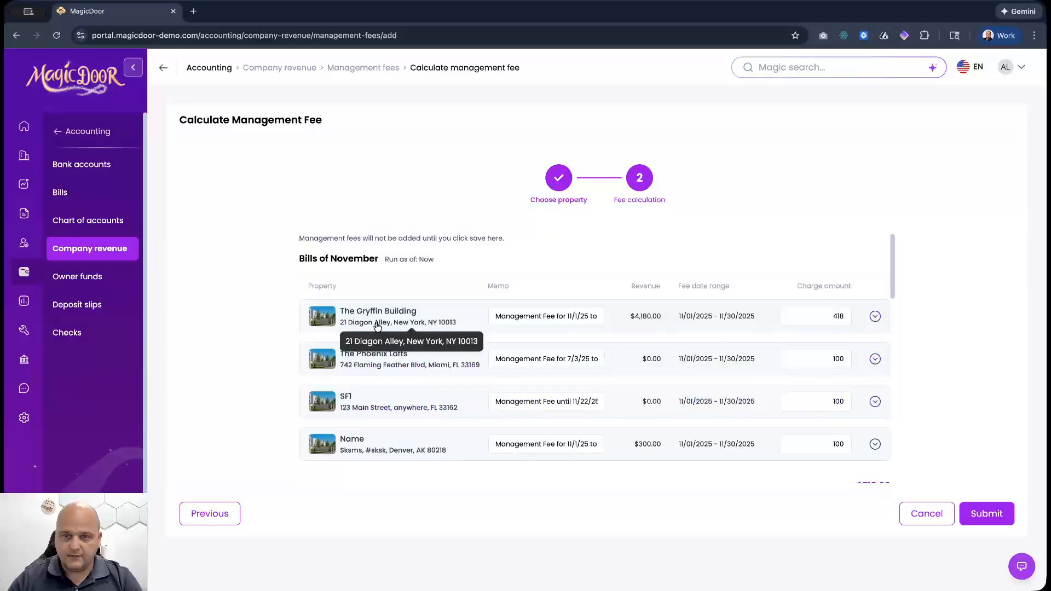
Examine The Phoenix Lofts' November revenue calculation, minimum fee and total management fee amount.
scroll(707, 361, down, 2)
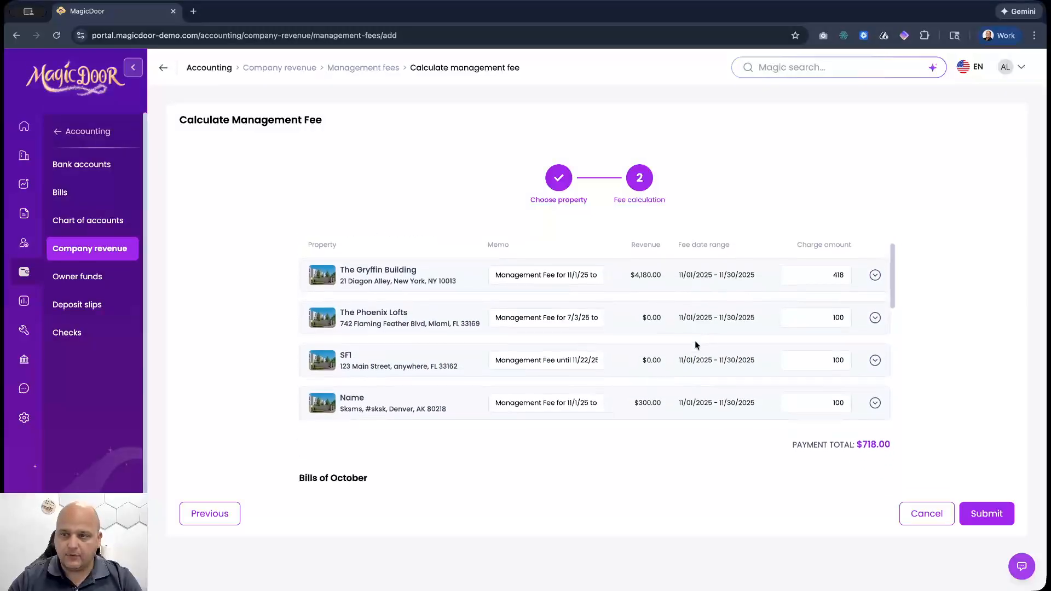
click(875, 289)
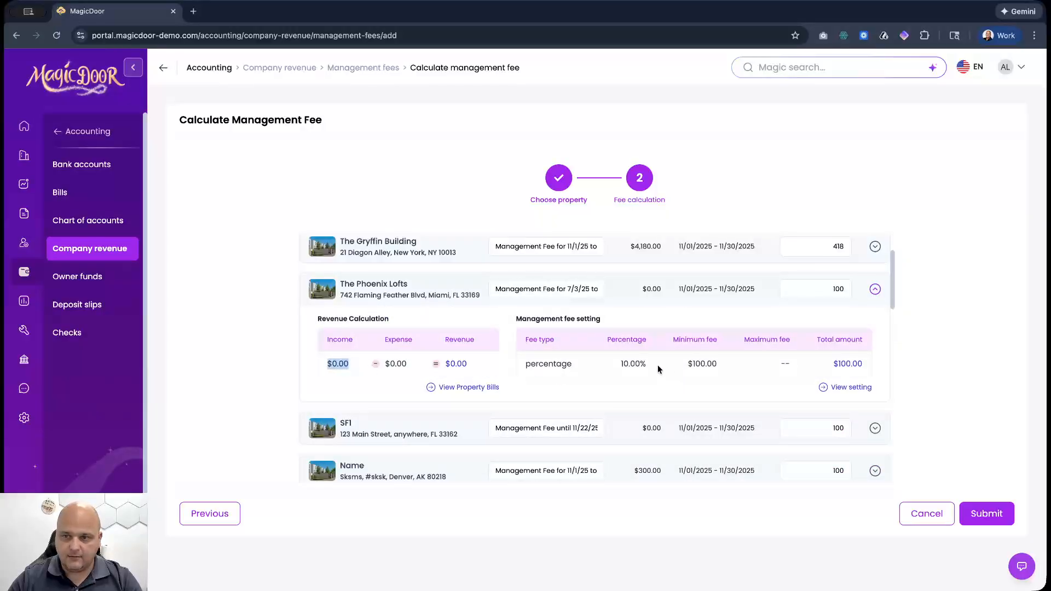
drag(687, 364, 719, 357)
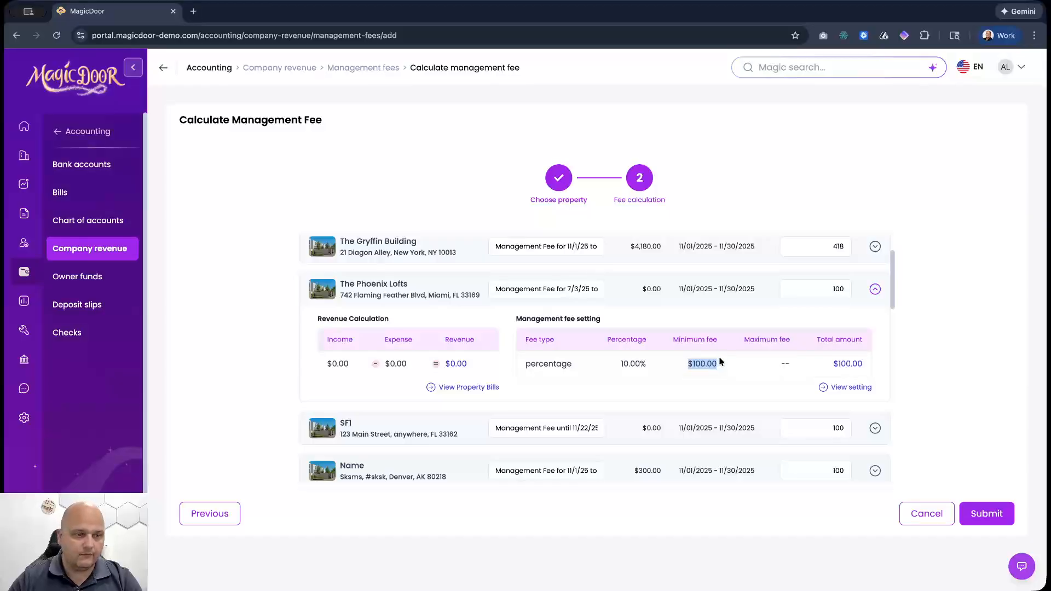
drag(831, 363, 864, 369)
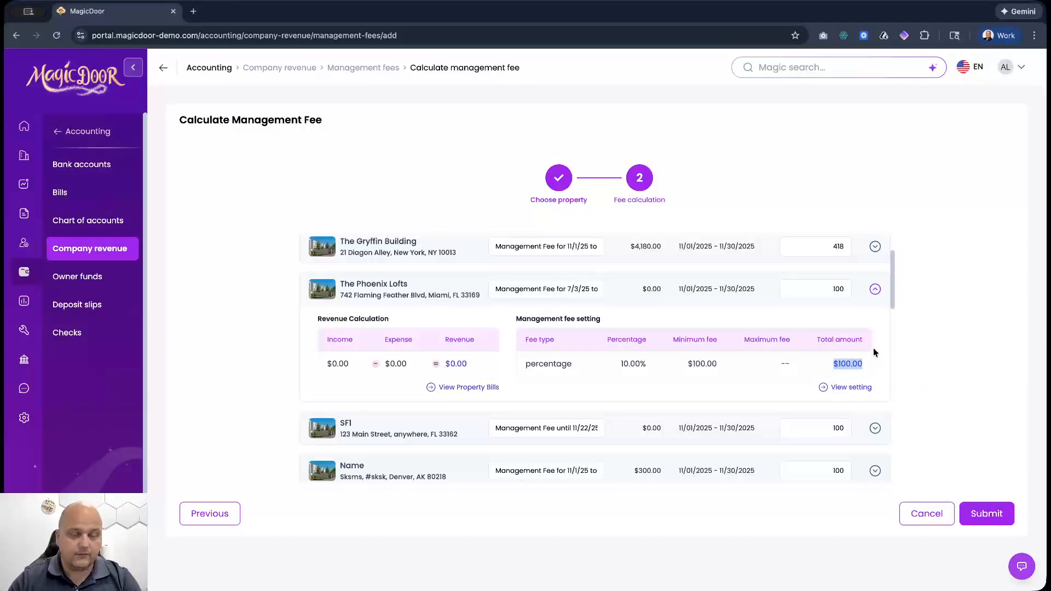
Set The Phoenix Lofts' November charge amount to 0 and collapse its fee details.
click(800, 295)
double_click(805, 293)
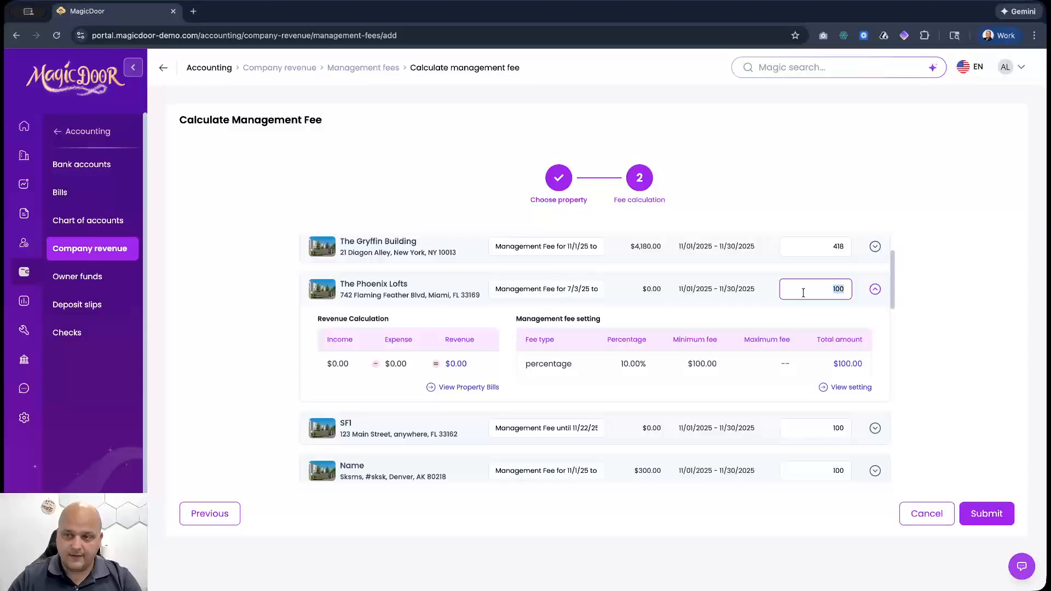
click(875, 289)
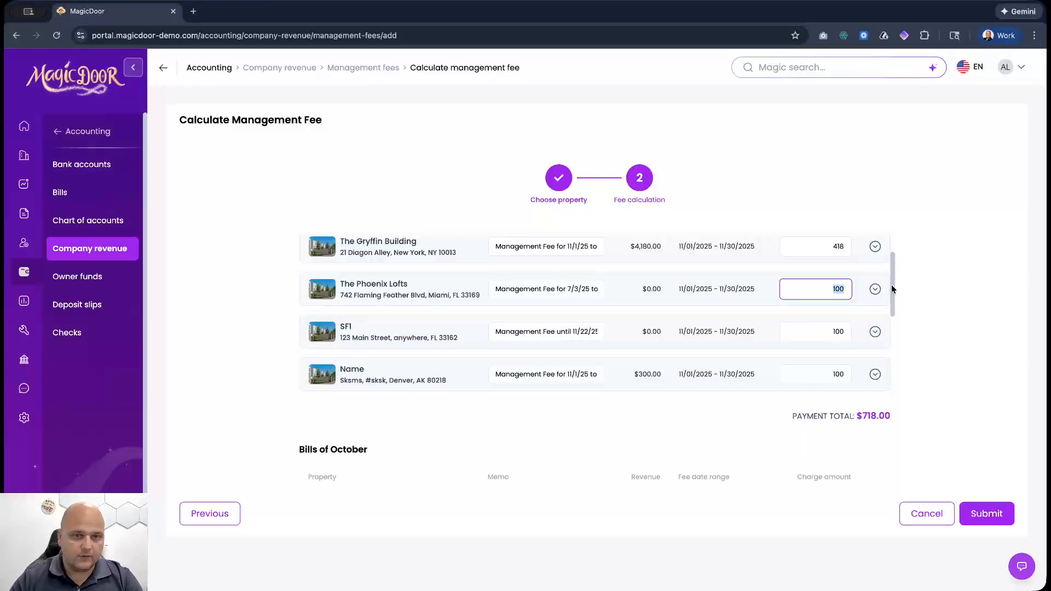
text(0)
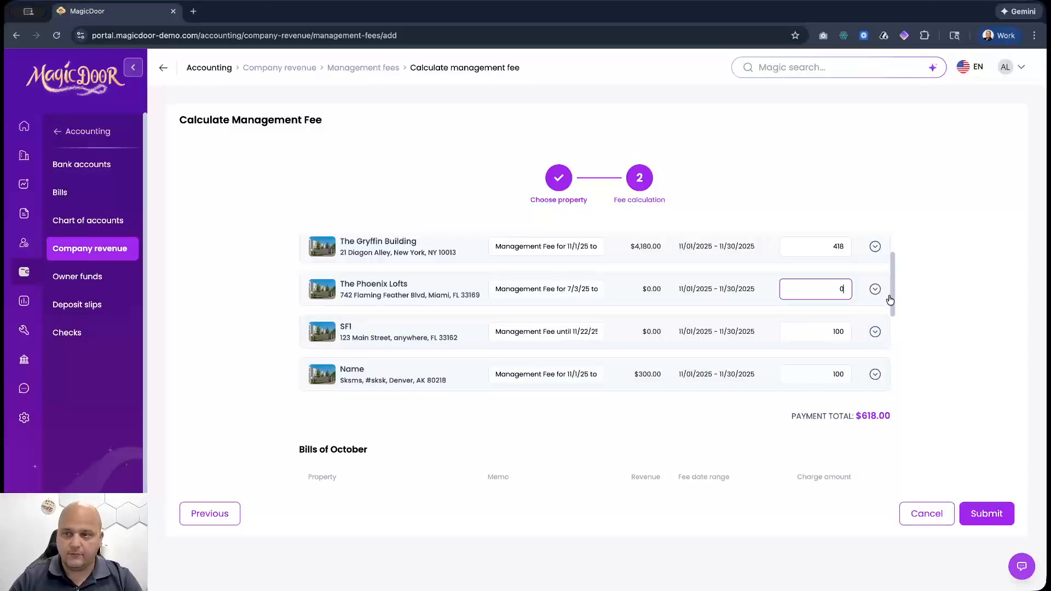
Check SF1's November revenue calculation, then set its charge amount to 50 and collapse its details.
click(875, 332)
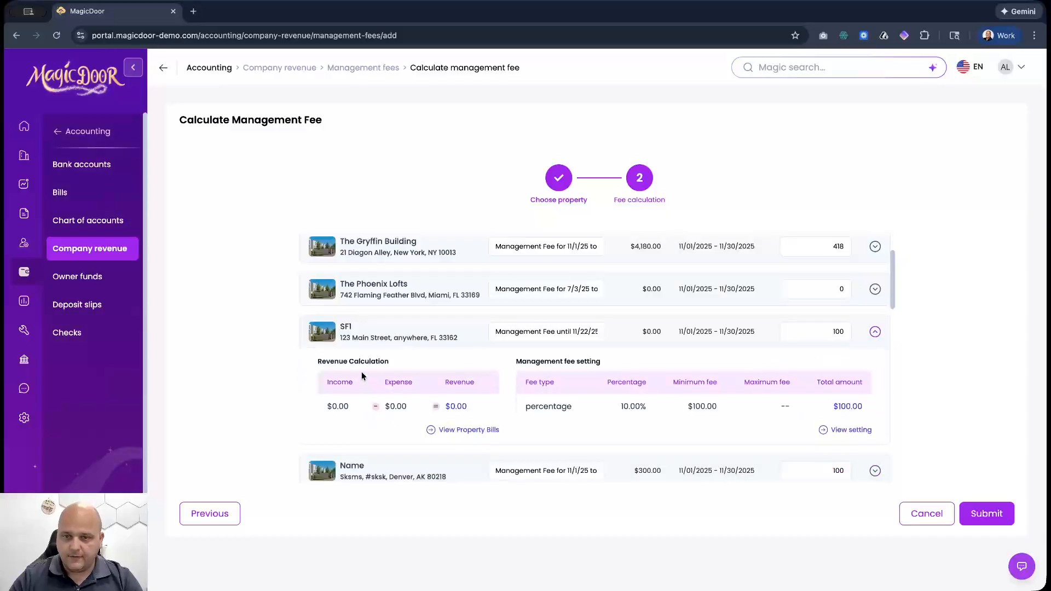
click(827, 330)
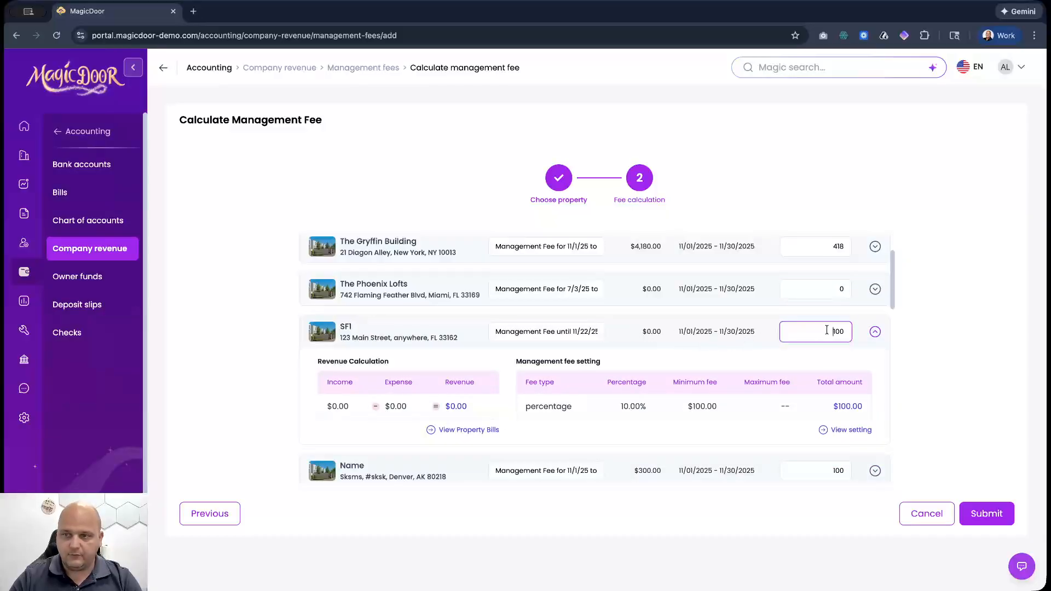
double_click(827, 330)
click(872, 331)
text(50)
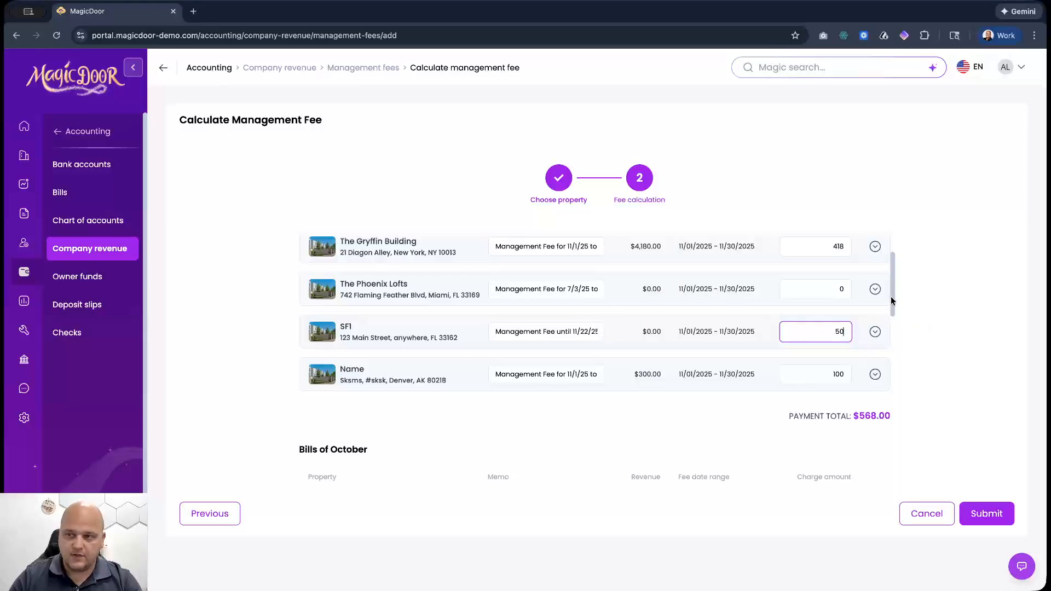
Examine the calculated management fee bills for every month from November back to July.
mouse_move(893, 295)
mouse_down()
mouse_move(895, 459)
mouse_move(889, 281)
mouse_up()
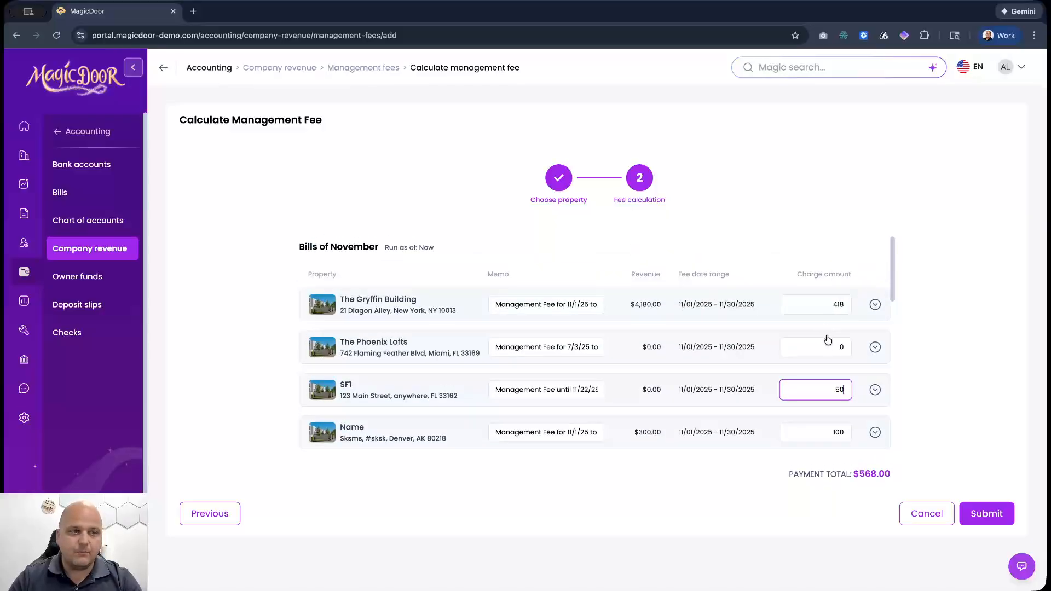
drag(892, 288, 897, 478)
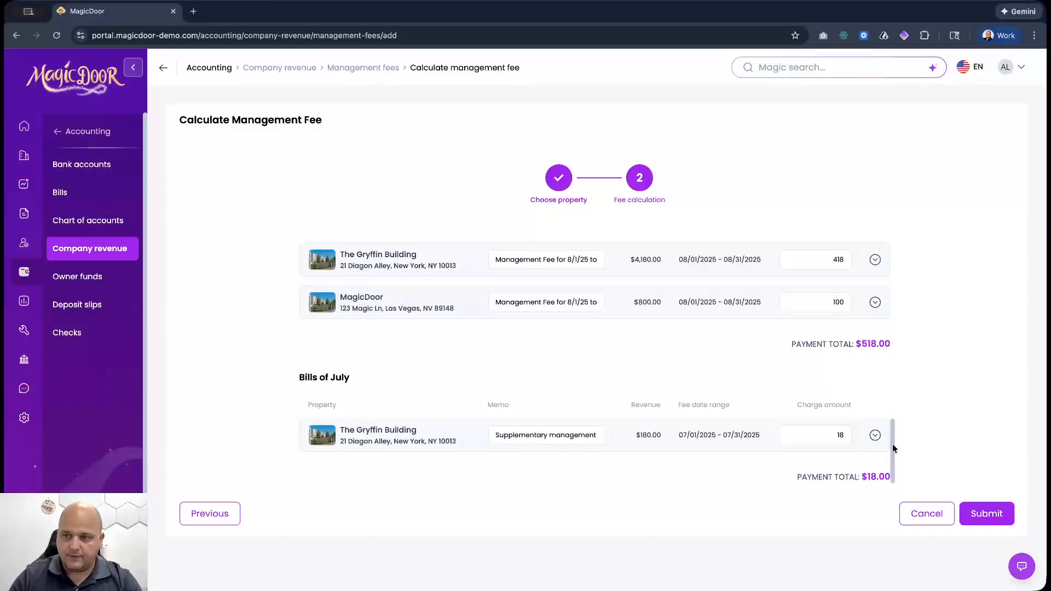
scroll(893, 445, up, 3)
scroll(381, 389, up, 10)
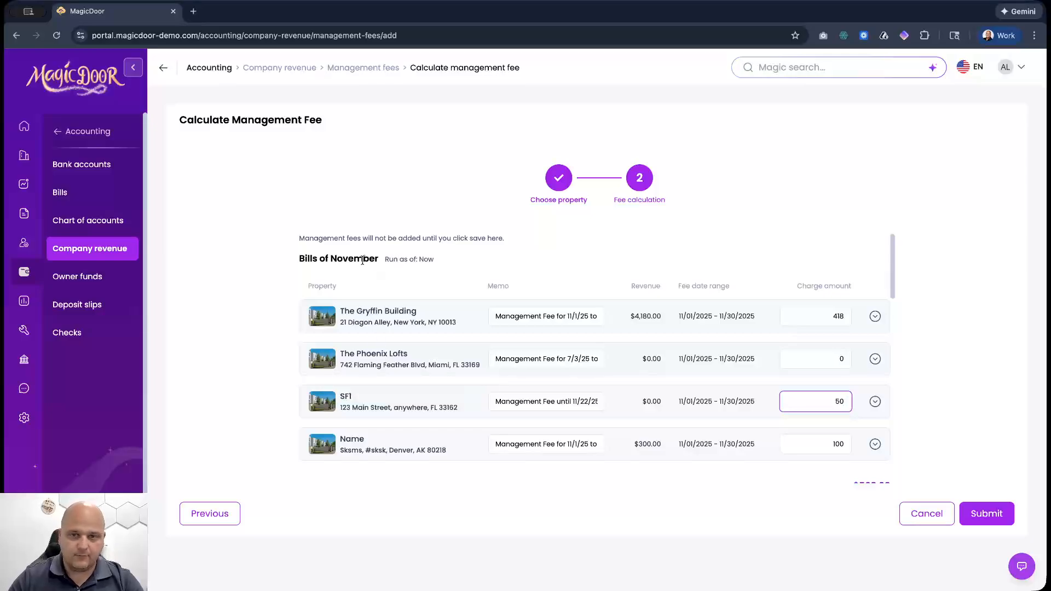
scroll(363, 261, down, 2)
scroll(378, 274, up, 2)
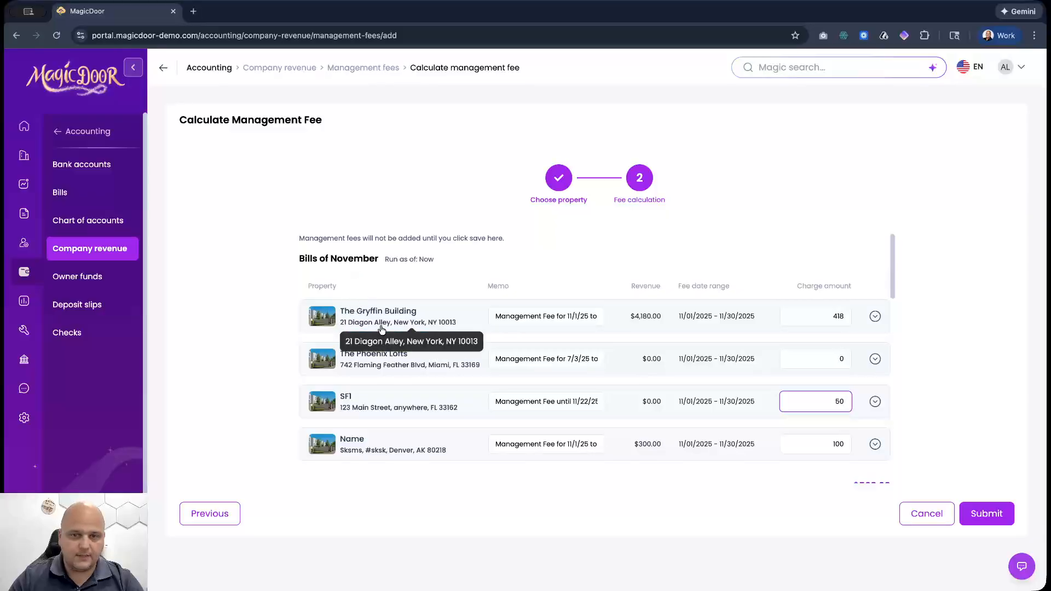
scroll(377, 351, down, 4)
scroll(361, 322, down, 5)
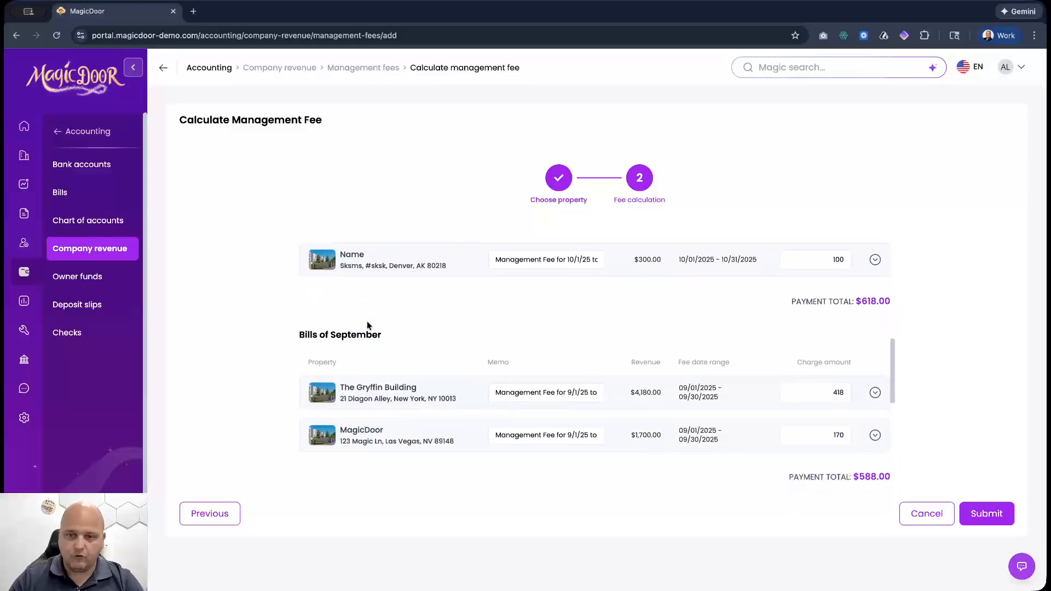
scroll(373, 341, down, 3)
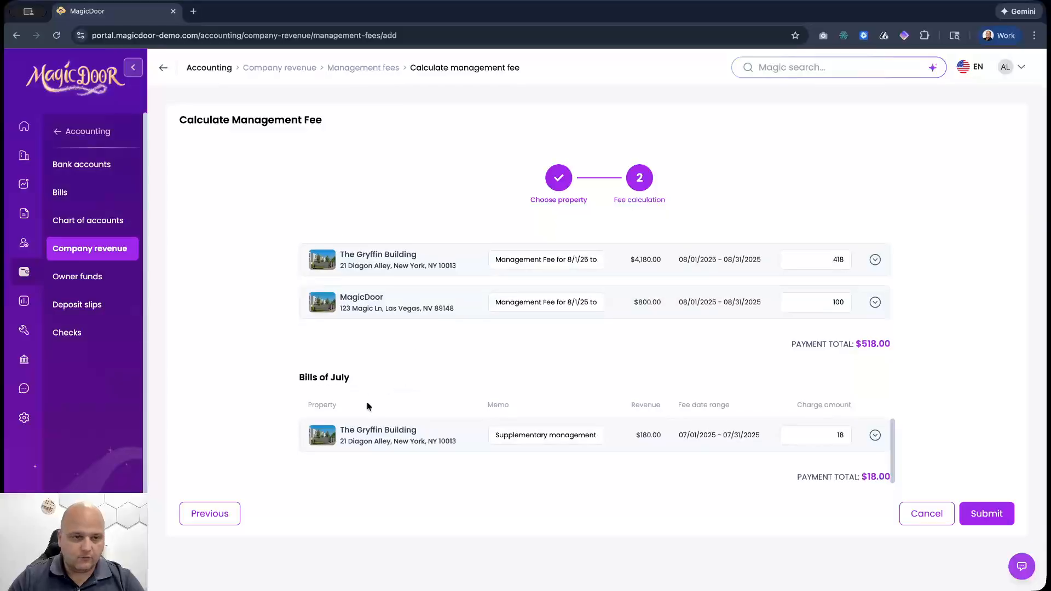
Examine The Gryffin Building's July supplementary fee memo, income, minimum fee and total amount, and open its property bills.
drag(499, 435, 609, 443)
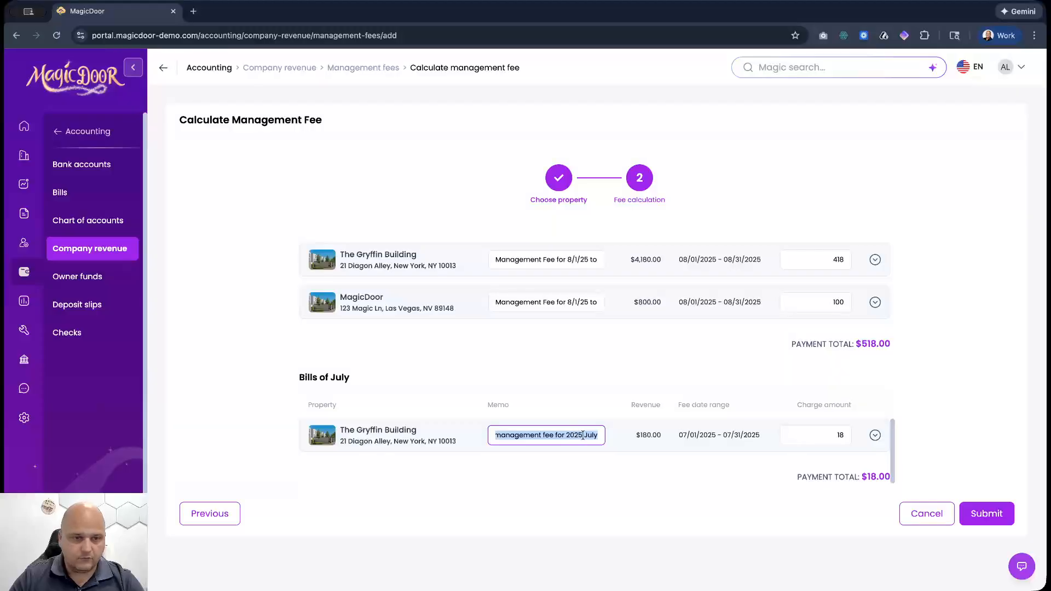
click(875, 435)
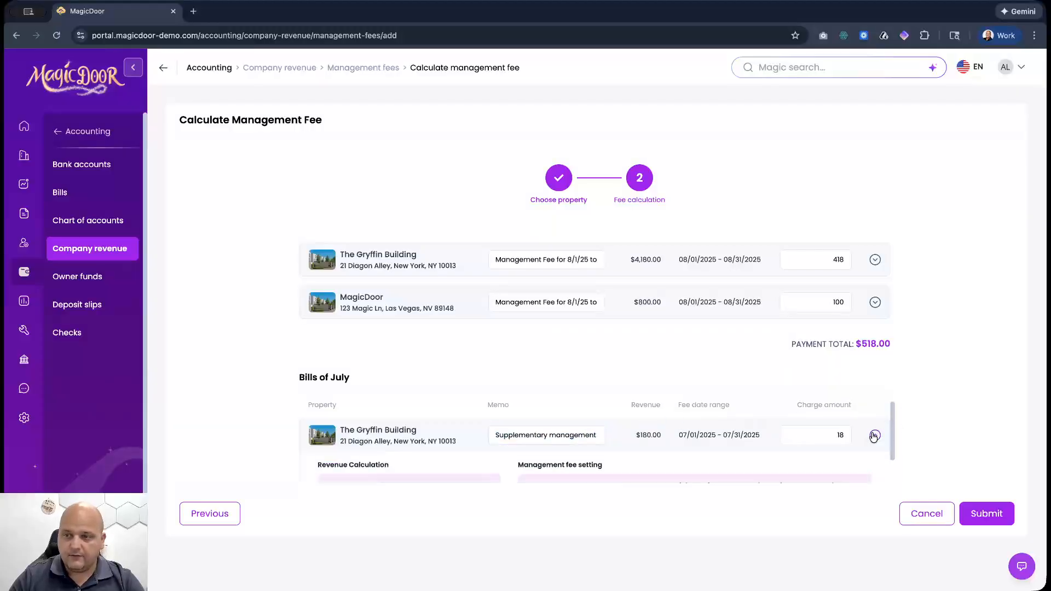
scroll(656, 423, down, 2)
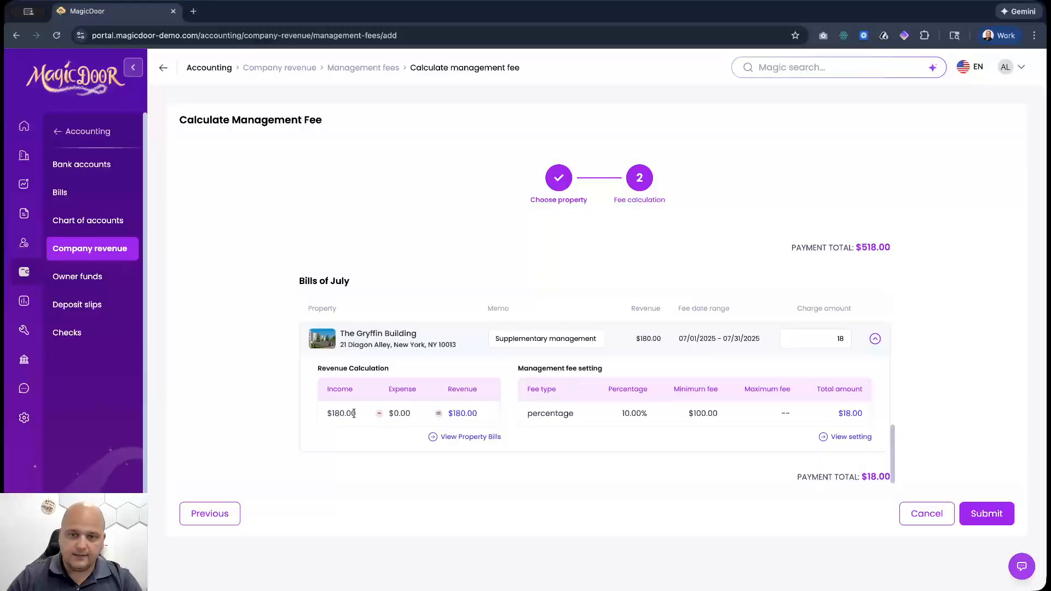
drag(354, 413, 330, 411)
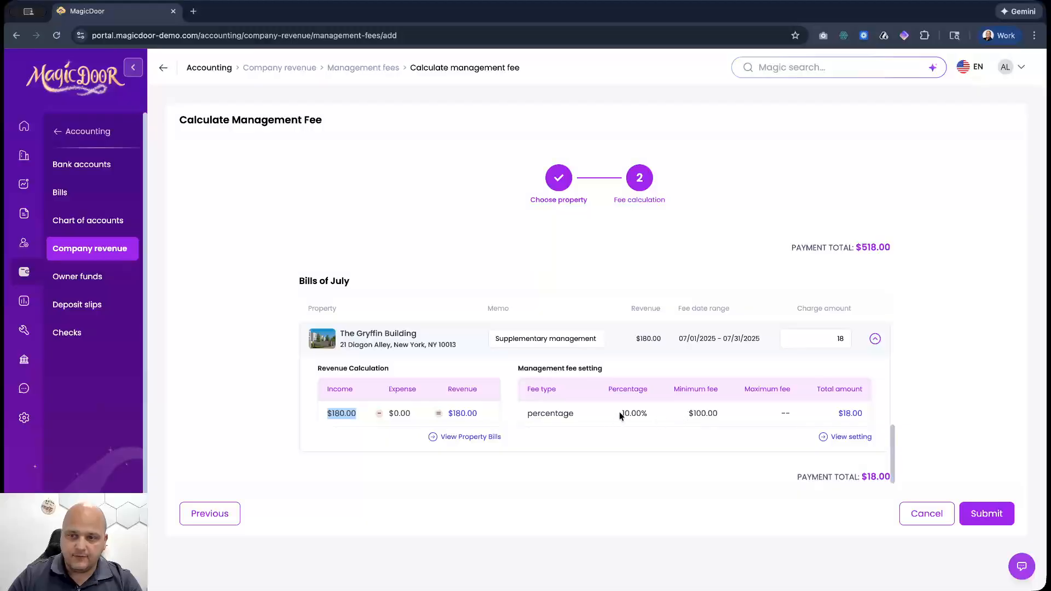
drag(620, 411, 707, 413)
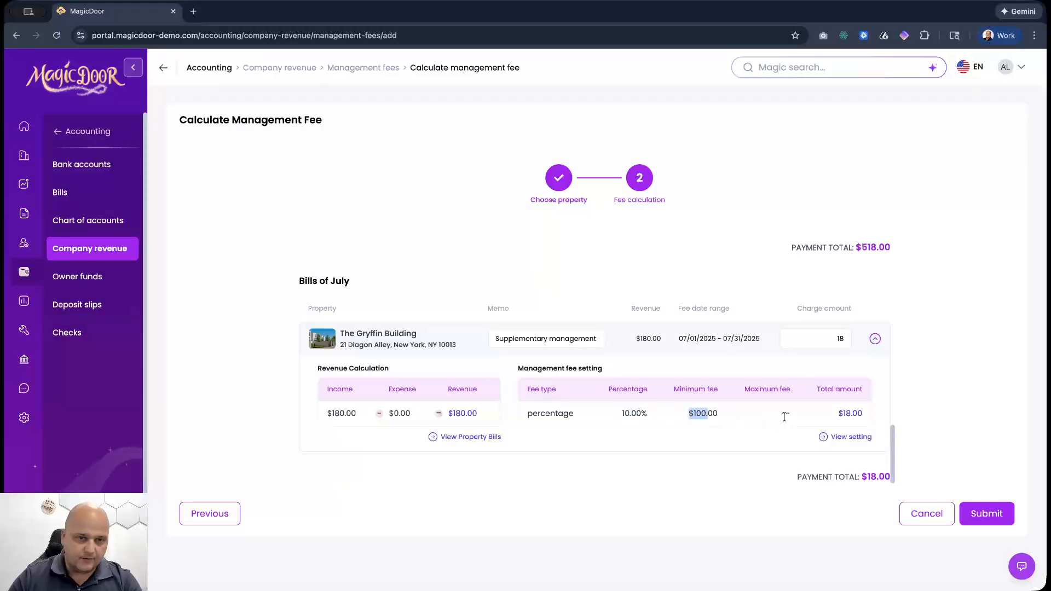
click(839, 413)
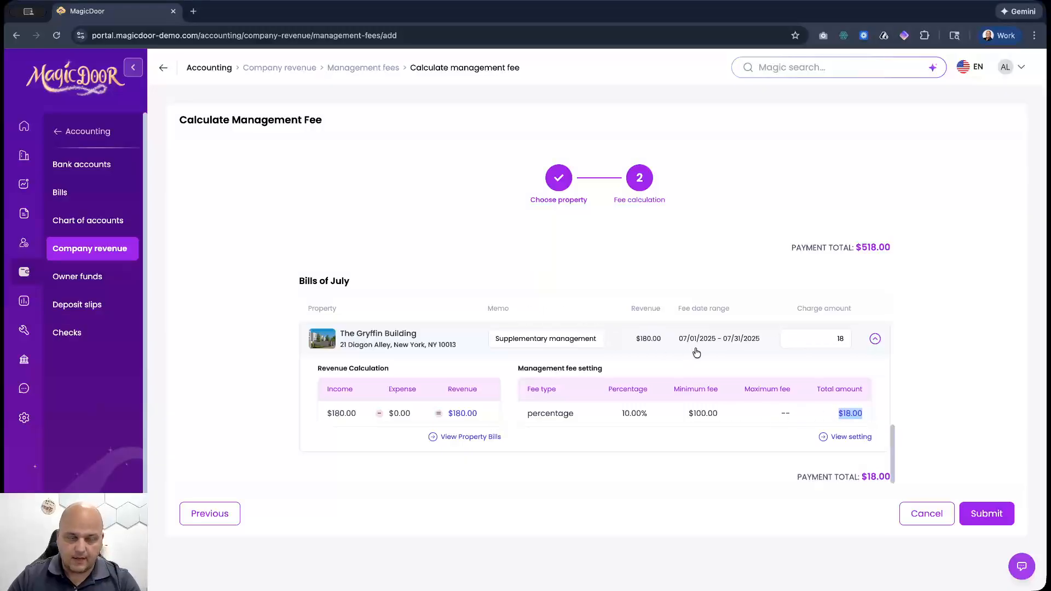
click(436, 437)
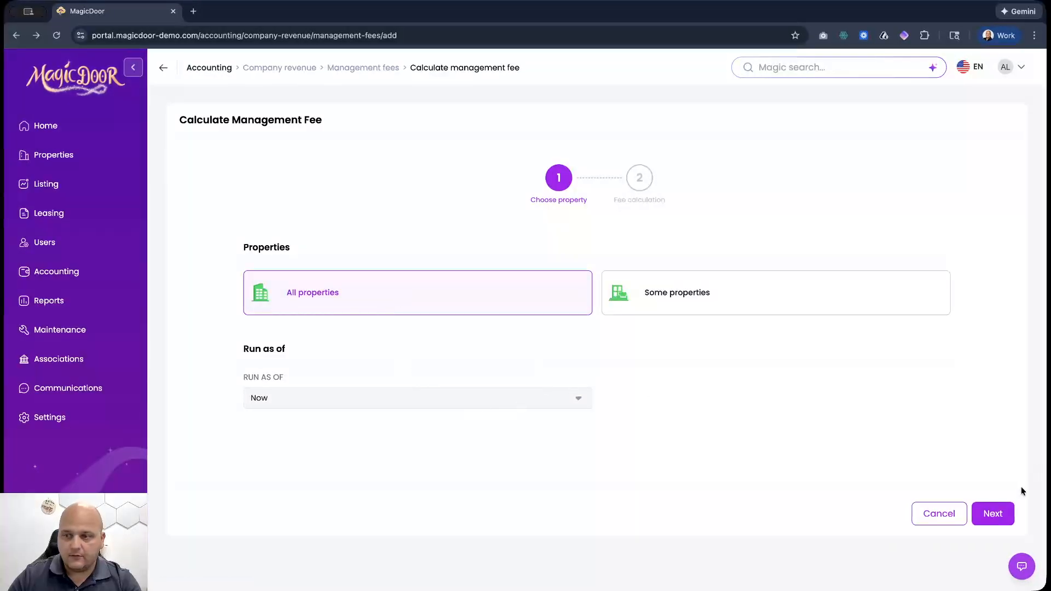
Run the fee calculation for all properties as of Now and submit the calculated management fees.
click(997, 509)
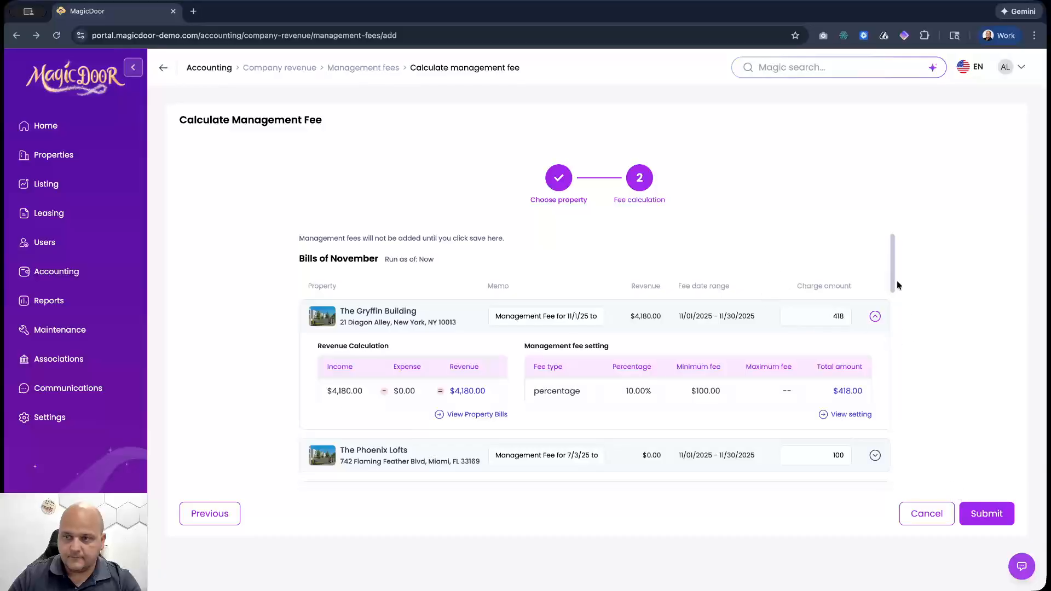
drag(892, 262, 900, 406)
click(978, 509)
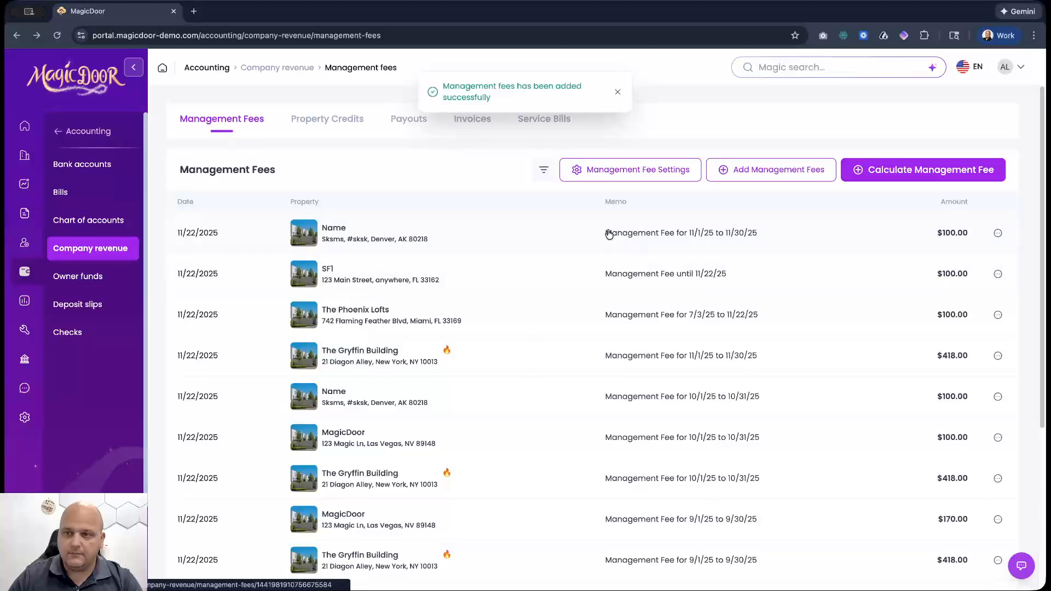
Examine the properties, memos and amounts of the newly added entries in the management fees list.
scroll(583, 251, down, 3)
scroll(585, 311, down, 5)
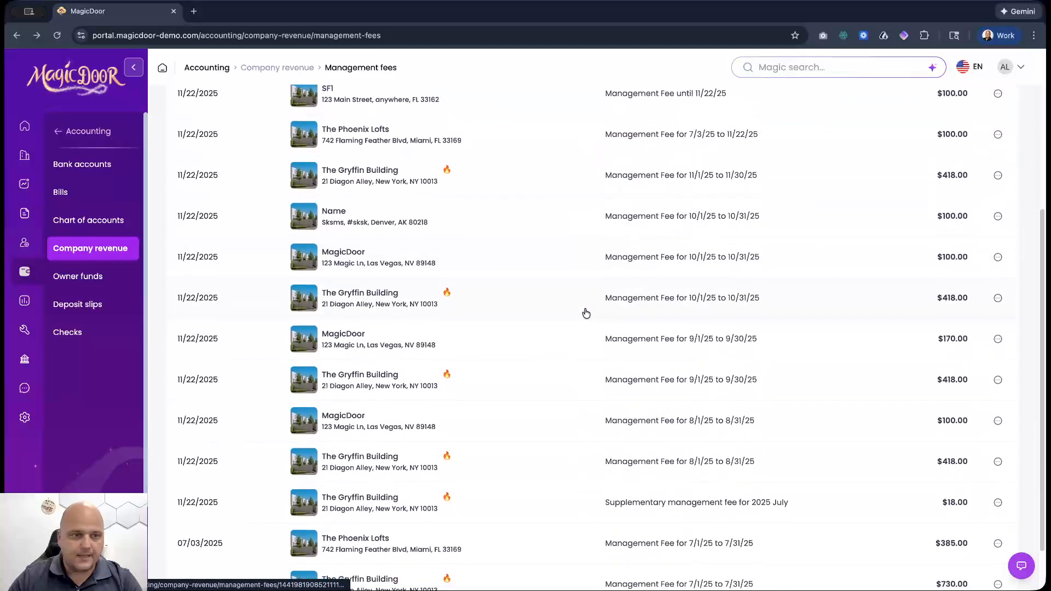
scroll(584, 315, up, 10)
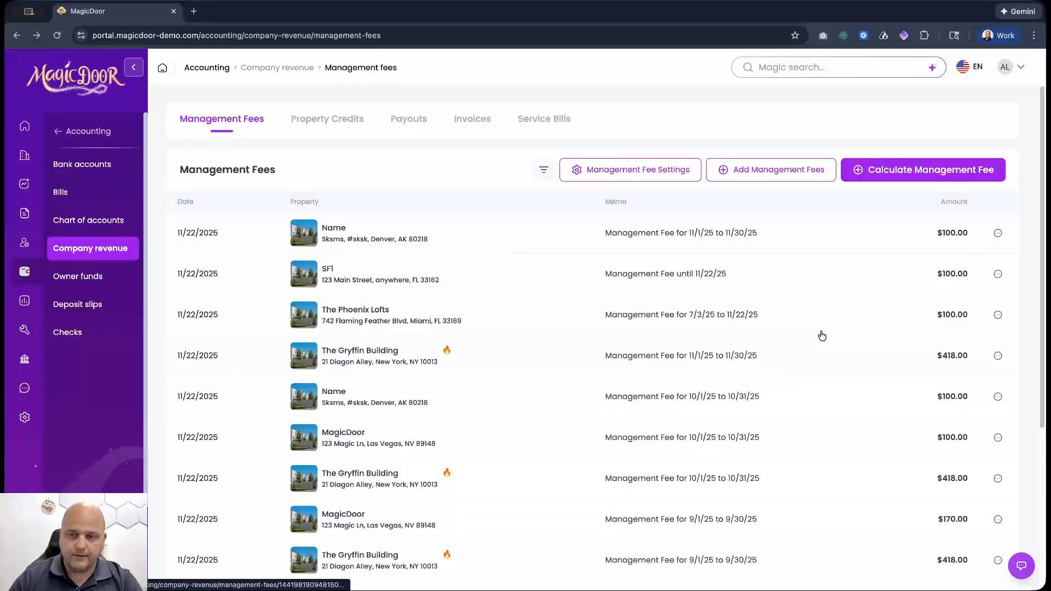
scroll(778, 347, down, 1)
scroll(779, 347, down, 3)
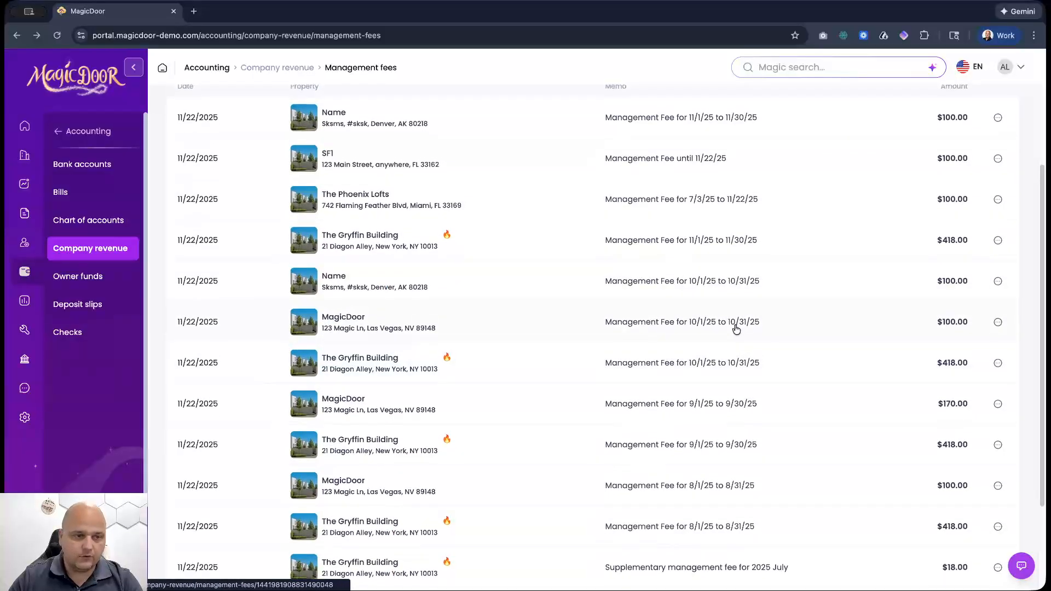
scroll(729, 334, up, 4)
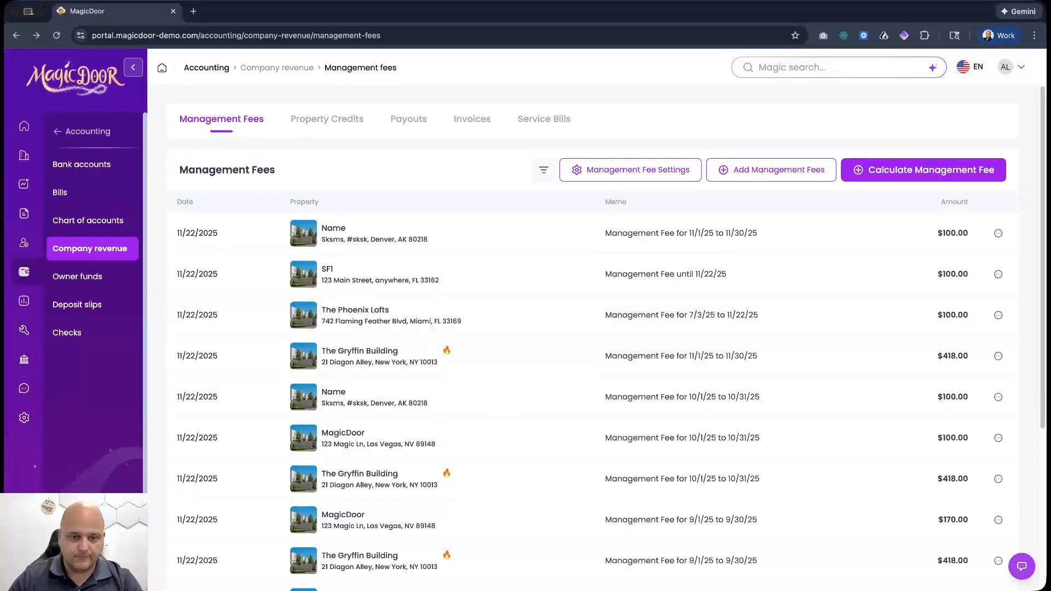